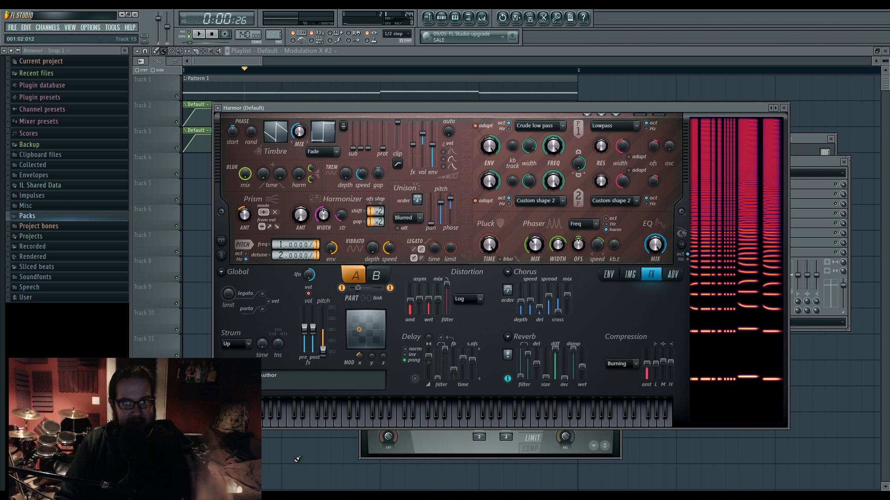
# - Hide the step sequencer and play the pattern from the start with the Harmor window in view
pyautogui.moveTo(396, 106); pyautogui.dragTo(393, 144)
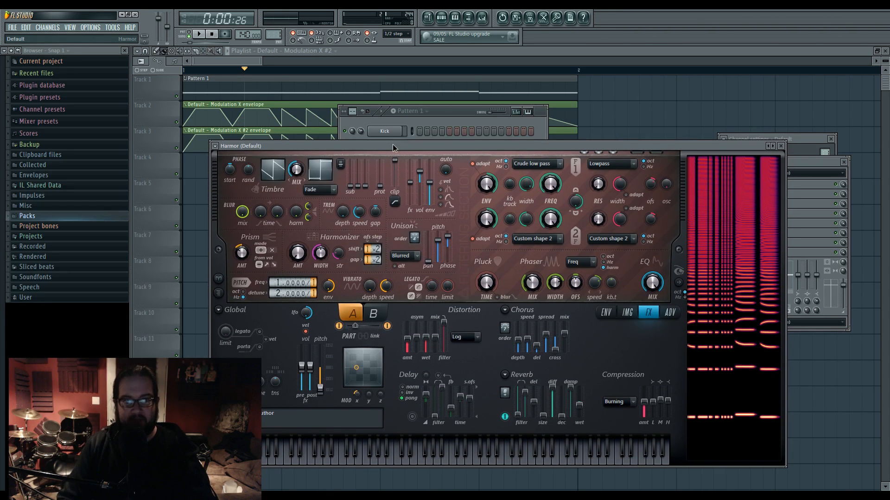
pyautogui.click(441, 18)
pyautogui.click(441, 19)
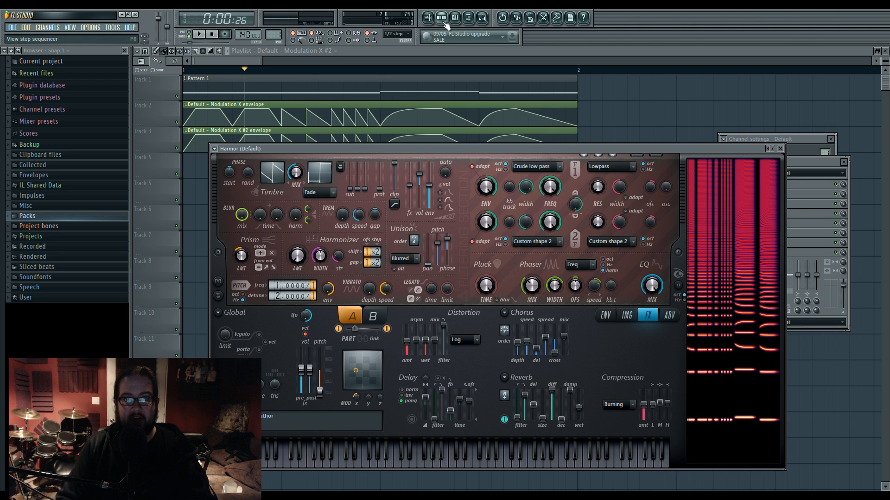
pyautogui.moveTo(419, 150); pyautogui.dragTo(414, 116)
pyautogui.click(219, 34)
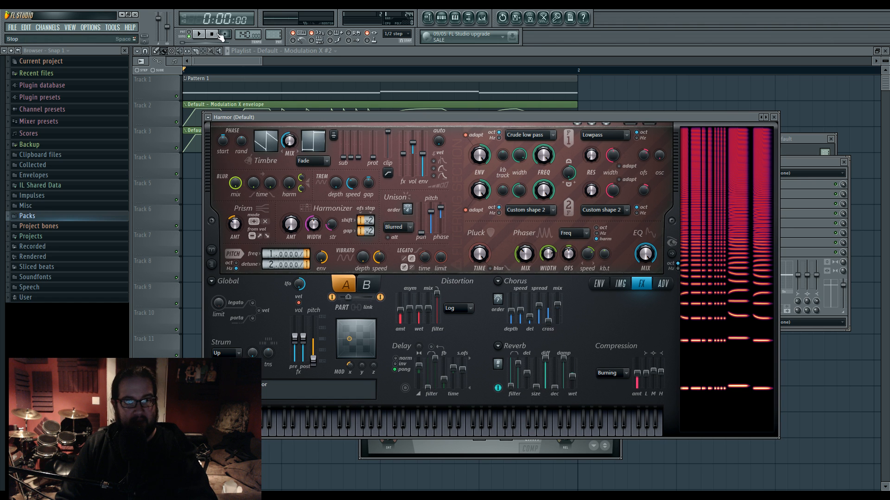
pyautogui.press('space')
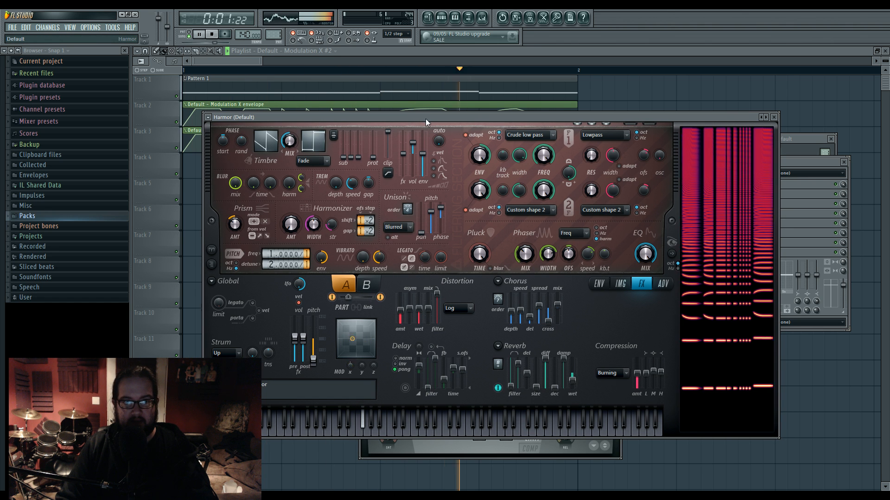
pyautogui.moveTo(427, 119); pyautogui.dragTo(423, 167)
pyautogui.press('space')
# - Open the channel settings of the Modulation X #2 automation clip and play the pattern
pyautogui.doubleClick(408, 132)
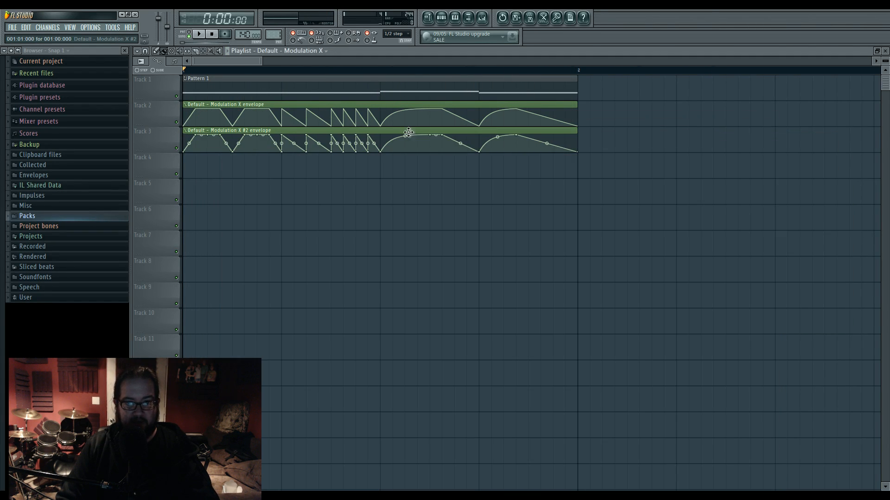
pyautogui.press('space')
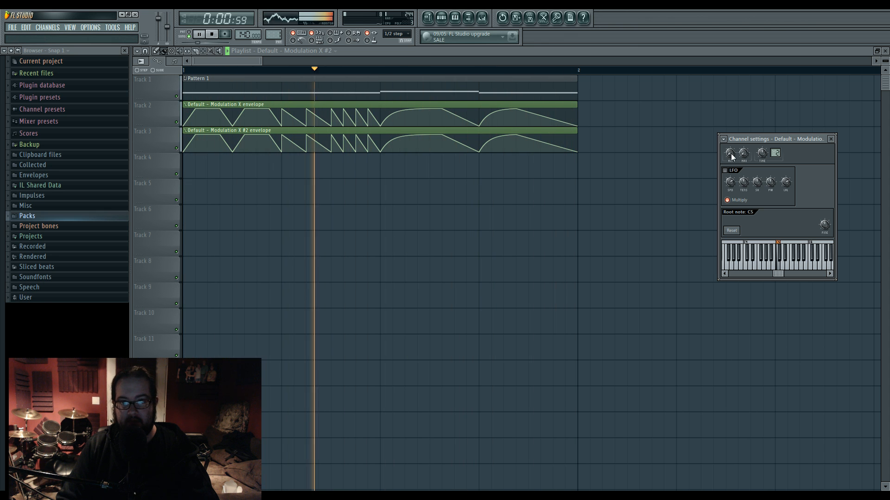
pyautogui.press('space')
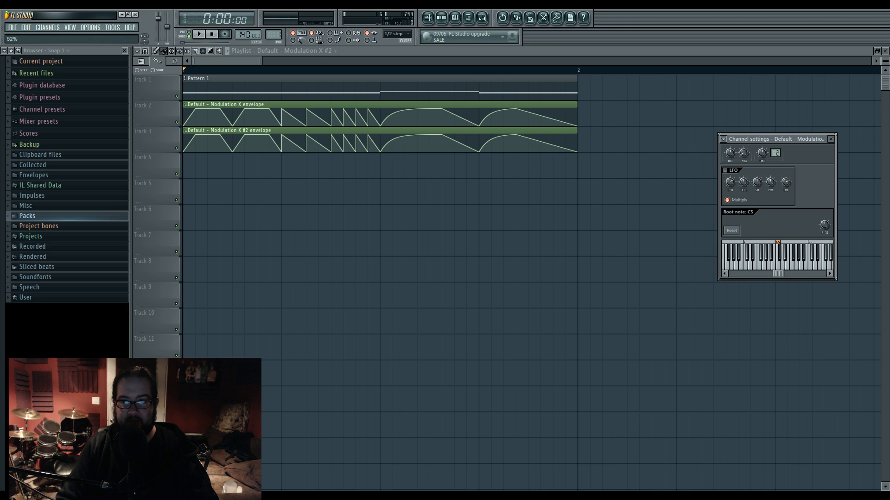
# - Show the mixer and step sequencer, and open the Default channel's Harmor plugin with its window moved up
pyautogui.click(482, 17)
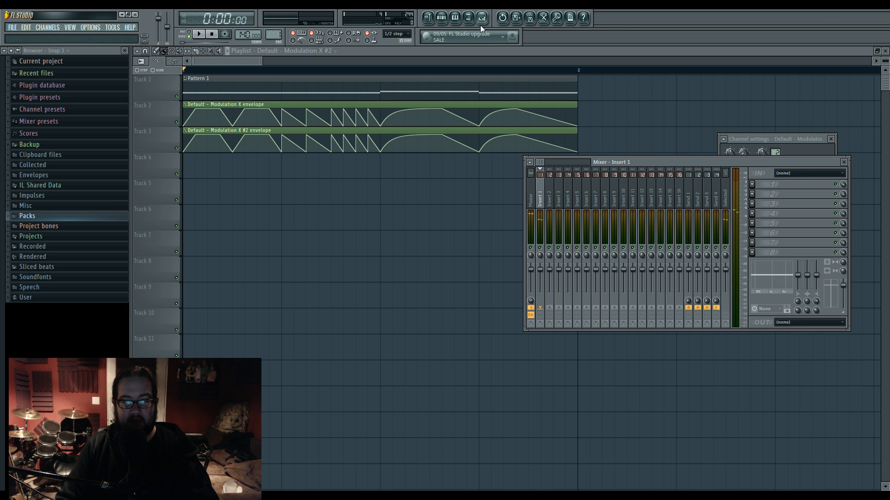
pyautogui.click(441, 18)
pyautogui.click(386, 187)
pyautogui.click(386, 188)
pyautogui.click(386, 188)
pyautogui.click(731, 170)
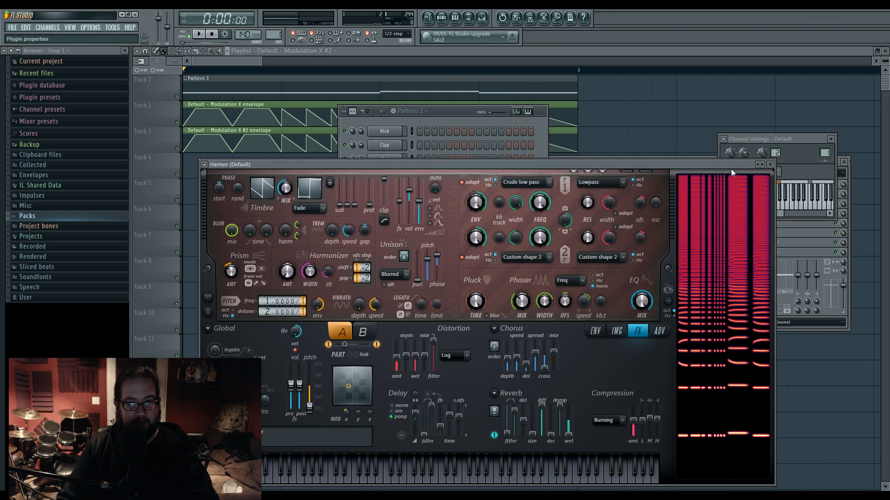
pyautogui.moveTo(669, 165); pyautogui.dragTo(682, 135)
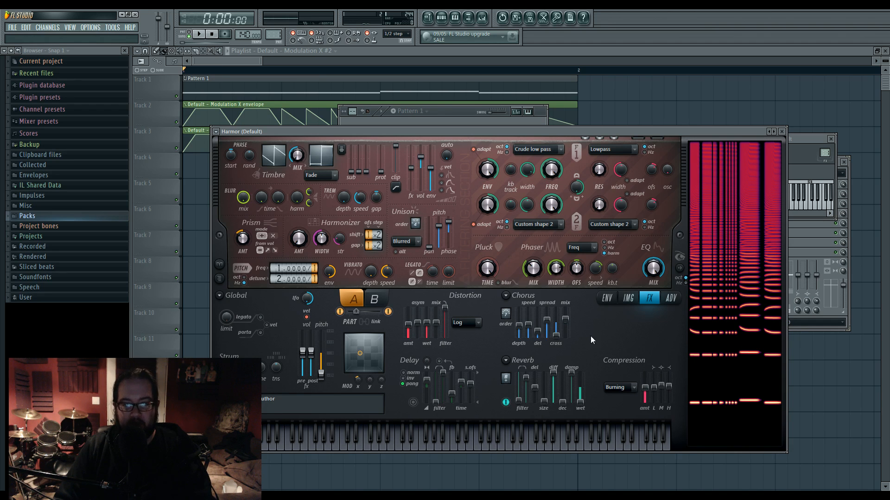
pyautogui.moveTo(528, 131)
pyautogui.mouseDown()
pyautogui.moveTo(531, 120)
pyautogui.moveTo(534, 135)
pyautogui.mouseUp()
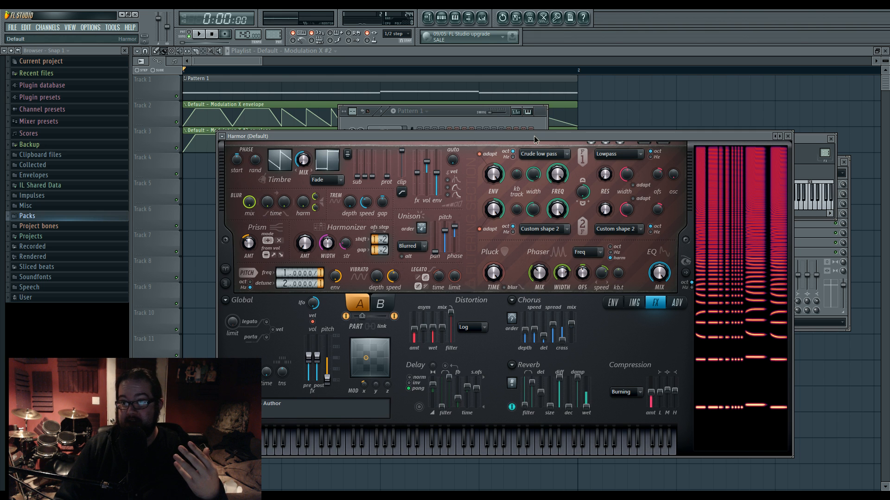
pyautogui.moveTo(534, 135); pyautogui.dragTo(534, 136)
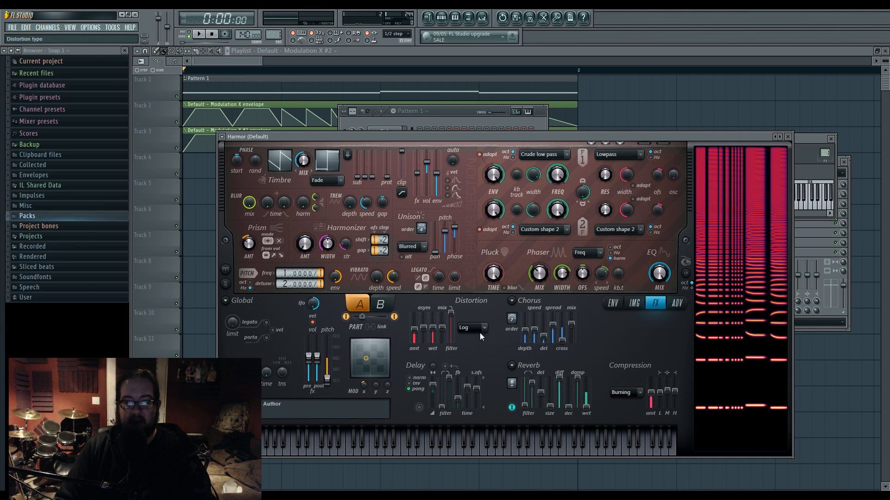
# - Display the Modulation X mapping curve for the Volume parameter in Harmor's envelope editor
pyautogui.click(613, 304)
pyautogui.click(475, 304)
pyautogui.click(448, 194)
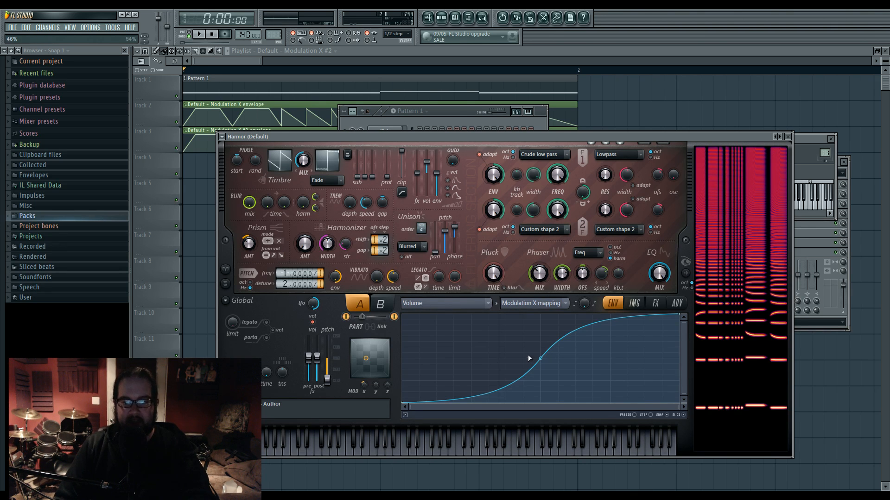
# - Audition Harmor's parts A and B by turning each one off in turn, with both parts enabled again at the end
pyautogui.click(394, 316)
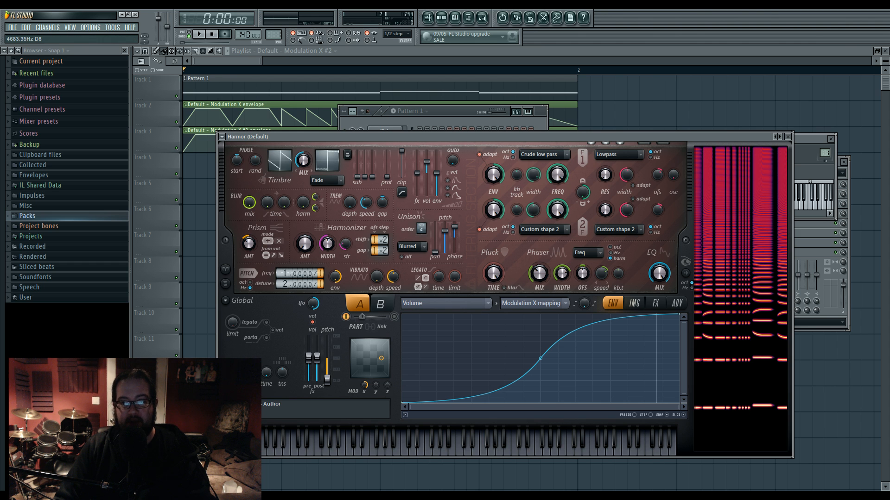
pyautogui.click(382, 304)
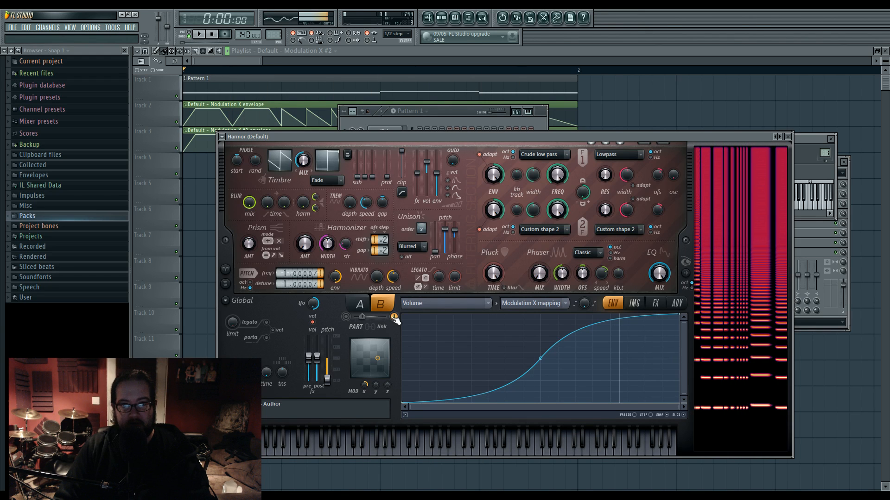
pyautogui.click(345, 317)
pyautogui.press('space')
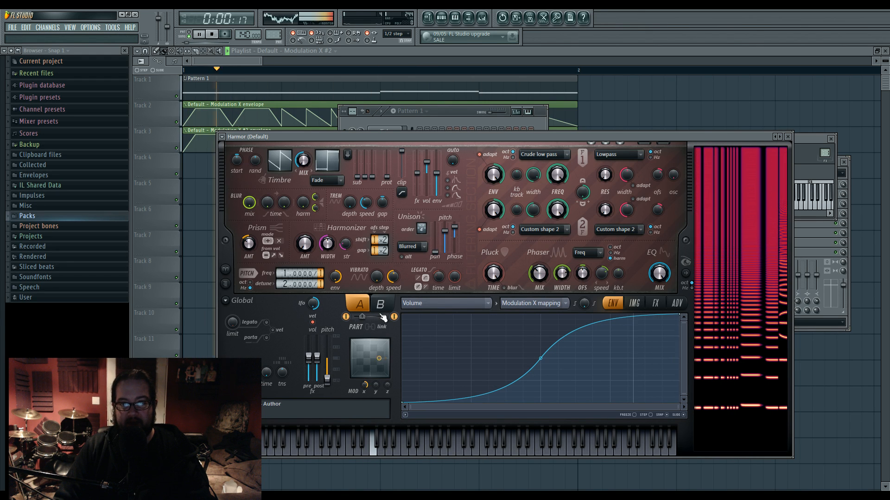
pyautogui.press('space')
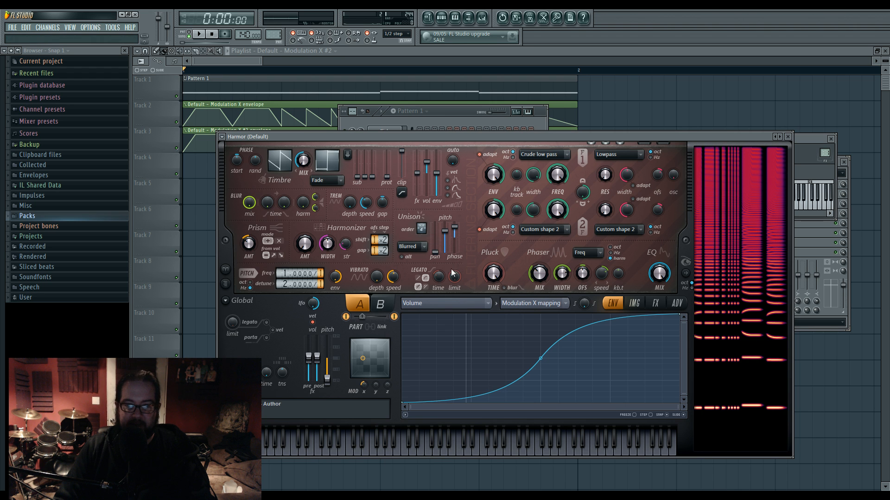
# - Show the articulator for part A's unison pitch thickness and play the pattern
pyautogui.rightClick(445, 235)
pyautogui.click(473, 256)
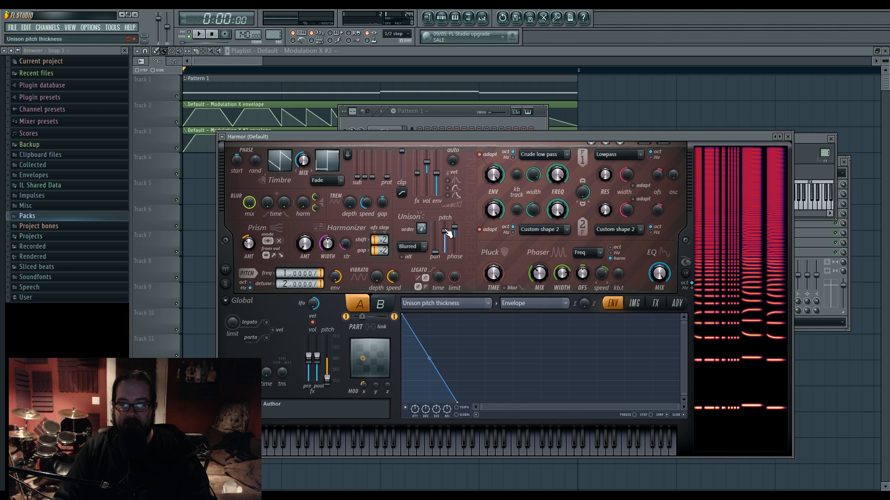
pyautogui.press('space')
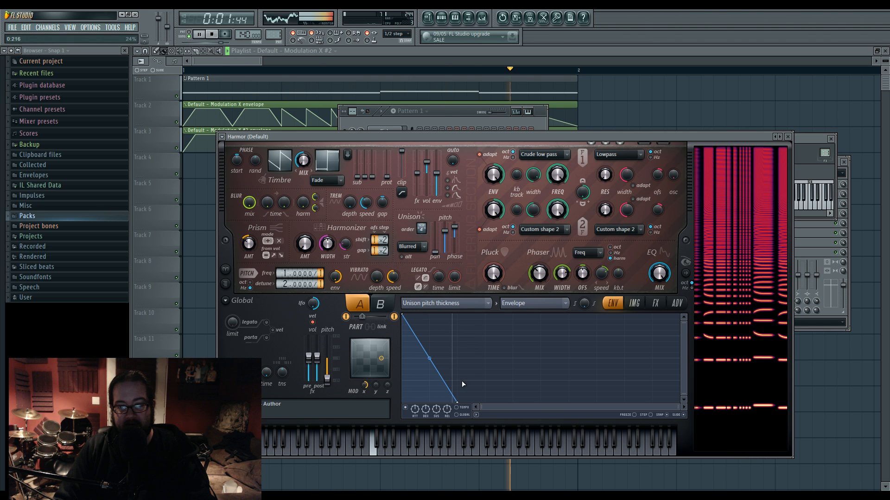
pyautogui.press('space')
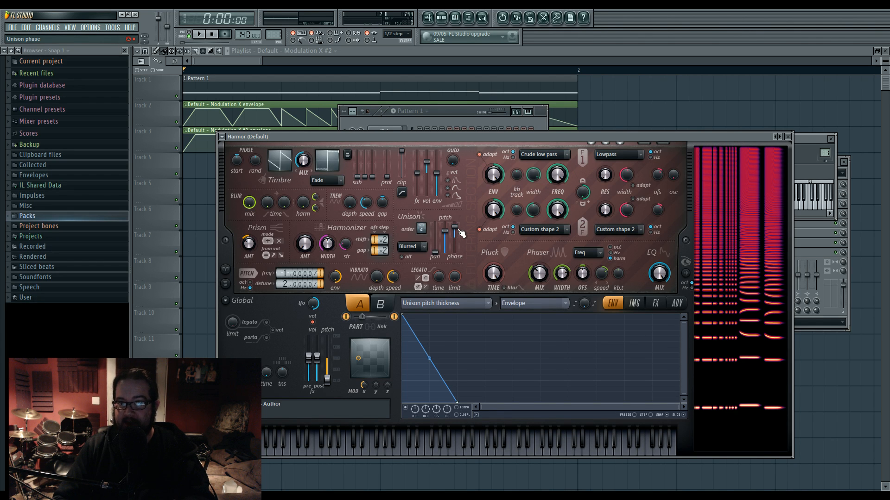
# - Try lower unison pitch thickness and unison phase settings during playback, undo both tweaks and collapse the project history
pyautogui.press('space')
pyautogui.moveTo(446, 231); pyautogui.dragTo(449, 241)
pyautogui.press('space')
pyautogui.hotkey('ctrl', 'z')
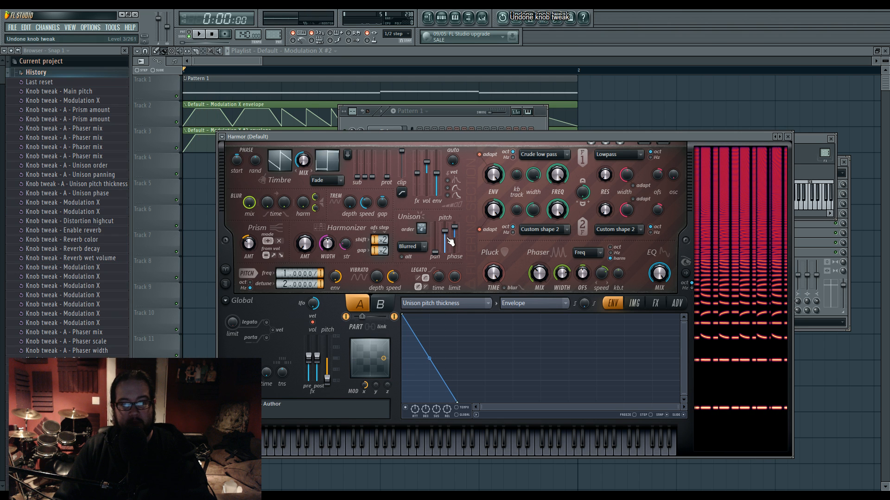
pyautogui.moveTo(456, 227); pyautogui.dragTo(455, 229)
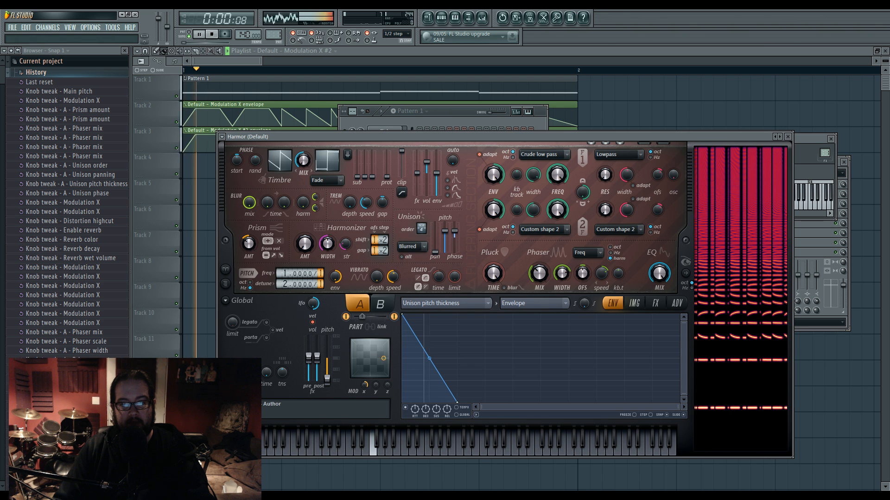
pyautogui.hotkey('ctrl', 'z')
pyautogui.hotkey('ctrl', 'z')
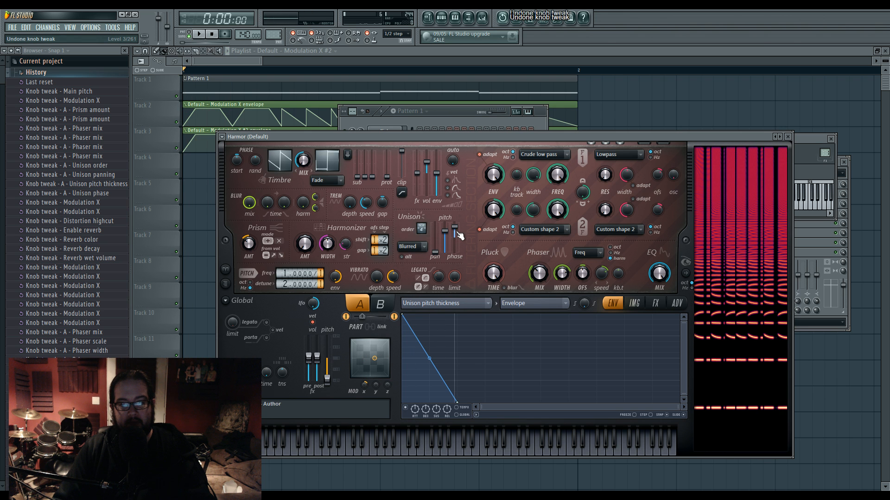
pyautogui.click(88, 61)
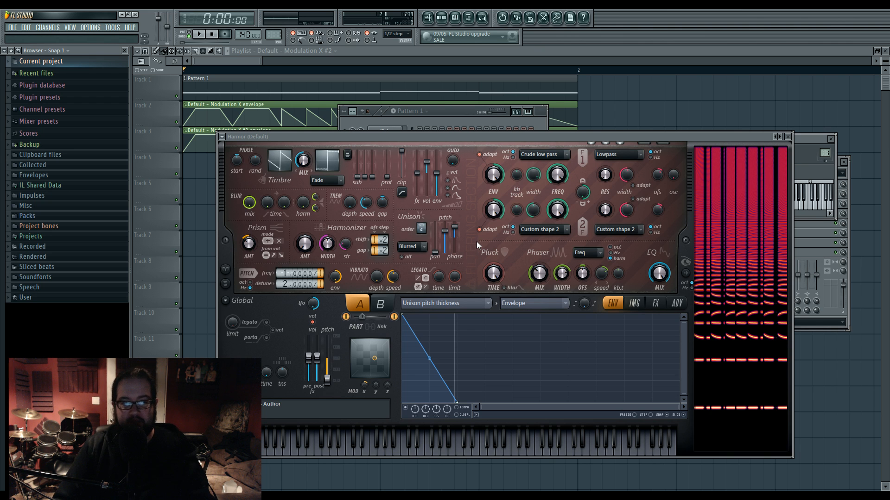
# - Show the Prism amount envelope in the articulator editor and switch that envelope off and back on
pyautogui.rightClick(243, 244)
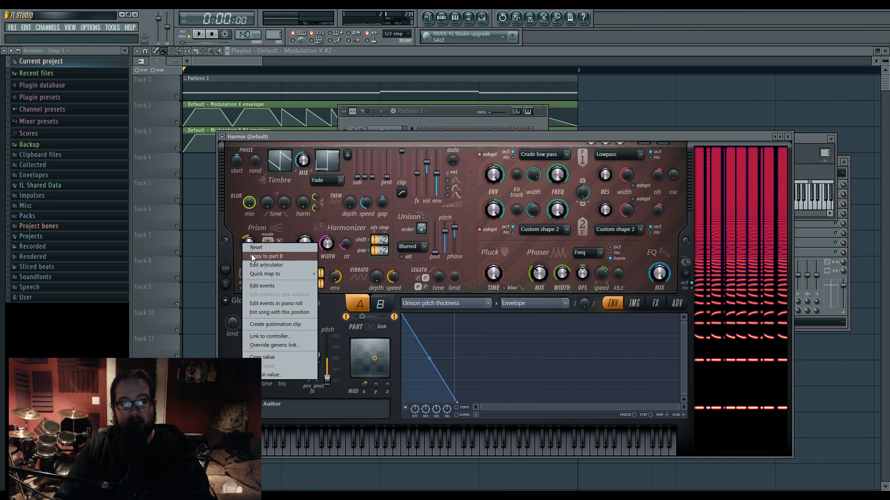
pyautogui.click(252, 256)
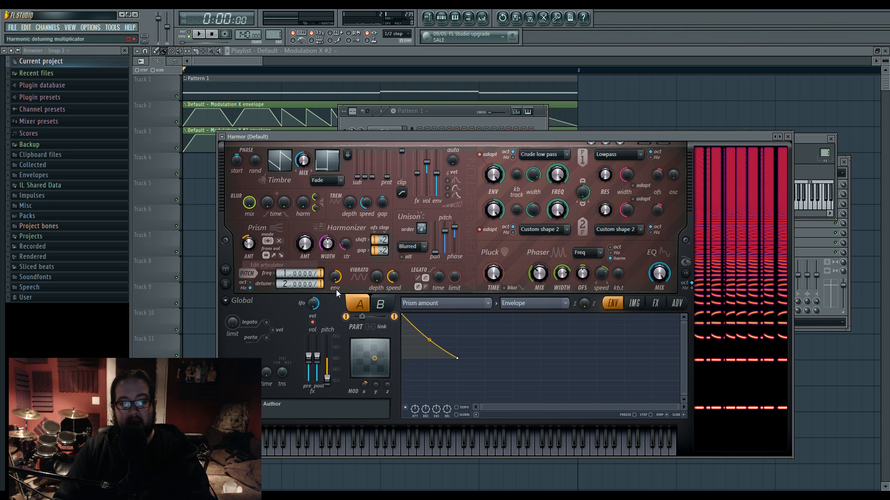
pyautogui.click(495, 302)
pyautogui.click(443, 144)
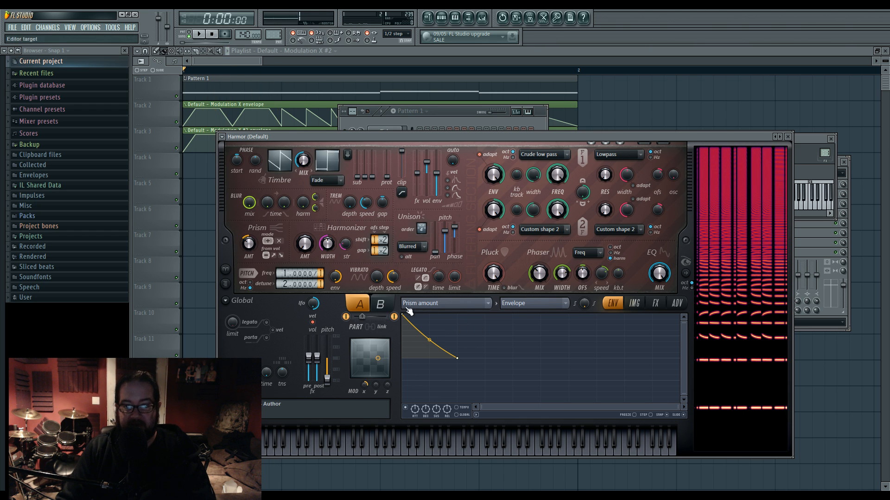
pyautogui.click(406, 409)
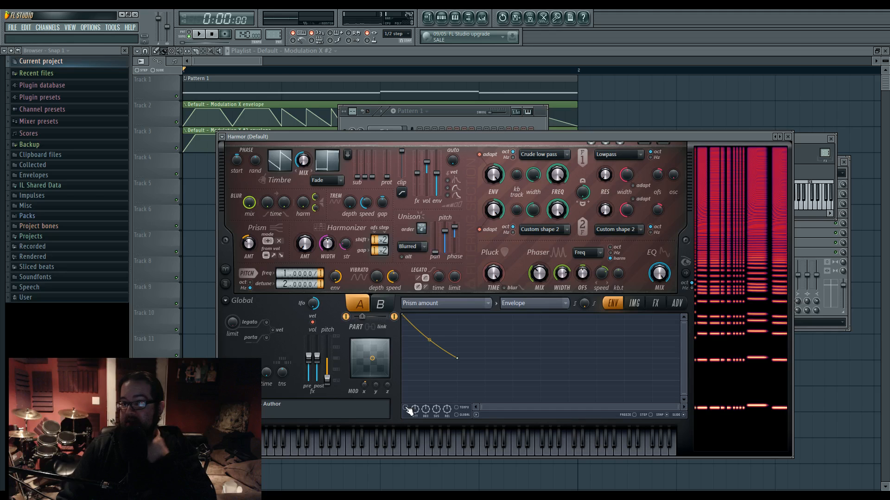
pyautogui.click(406, 409)
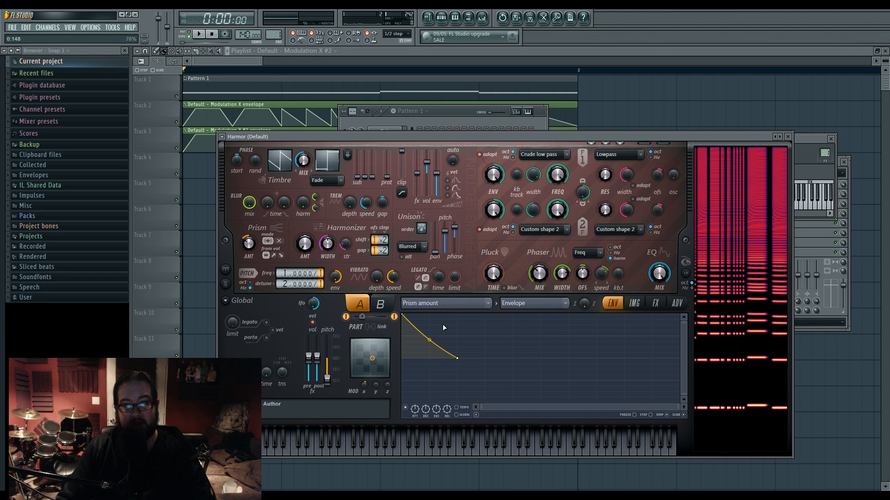
# - Review the phaser type options, and play the pattern with Harmor's effects page displayed
pyautogui.click(581, 251)
pyautogui.click(592, 354)
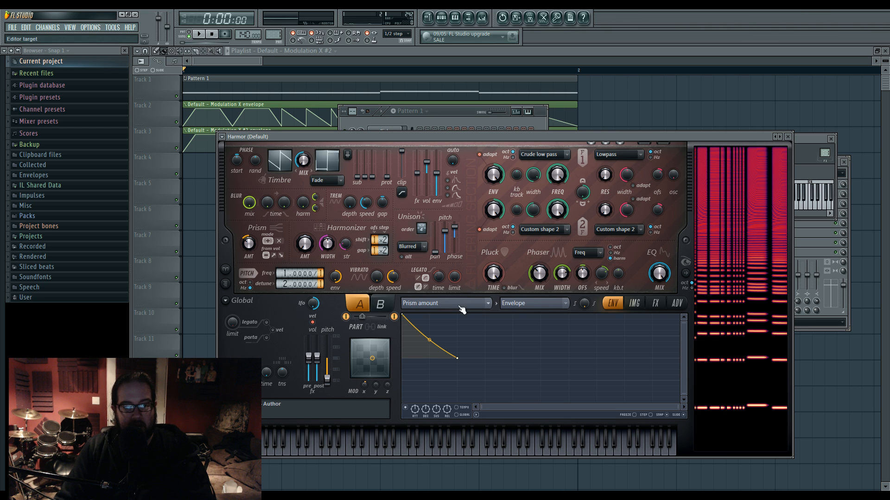
pyautogui.click(646, 307)
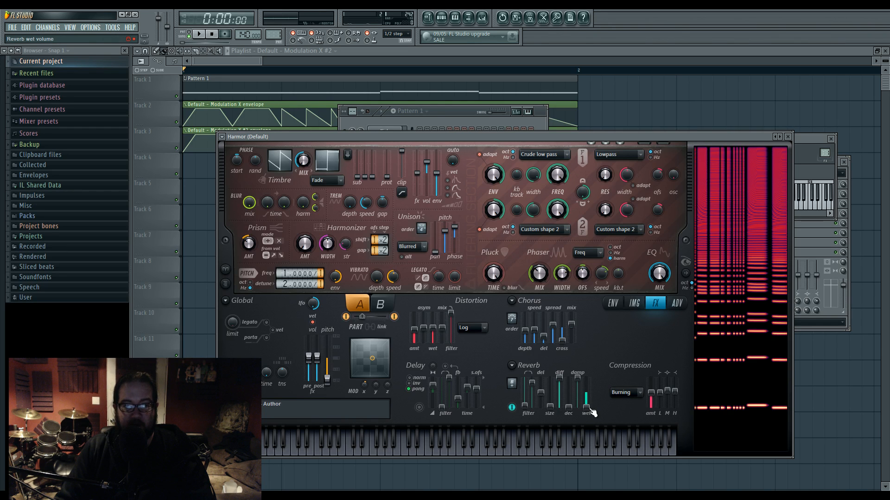
pyautogui.press('space')
pyautogui.press('space')
# - Play the pattern with the Modulation X #2 clip's channel settings open, and return to the Default channel's Harmor plugin
pyautogui.doubleClick(204, 131)
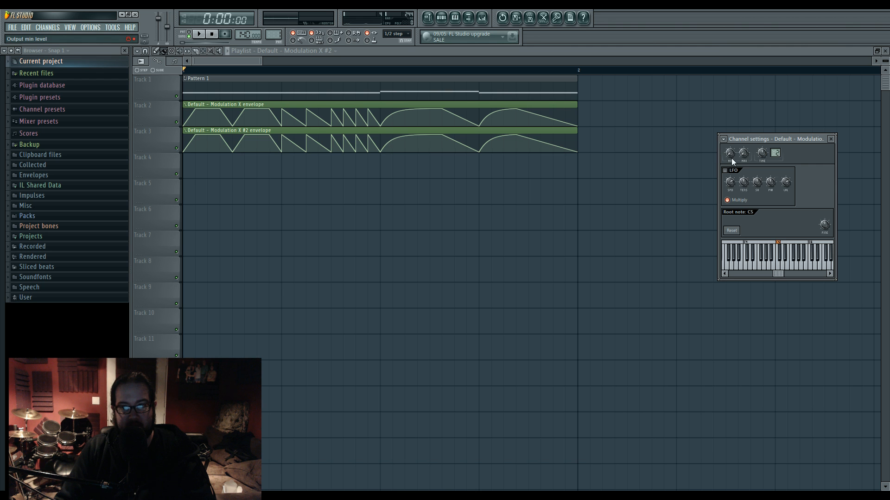
pyautogui.press('space')
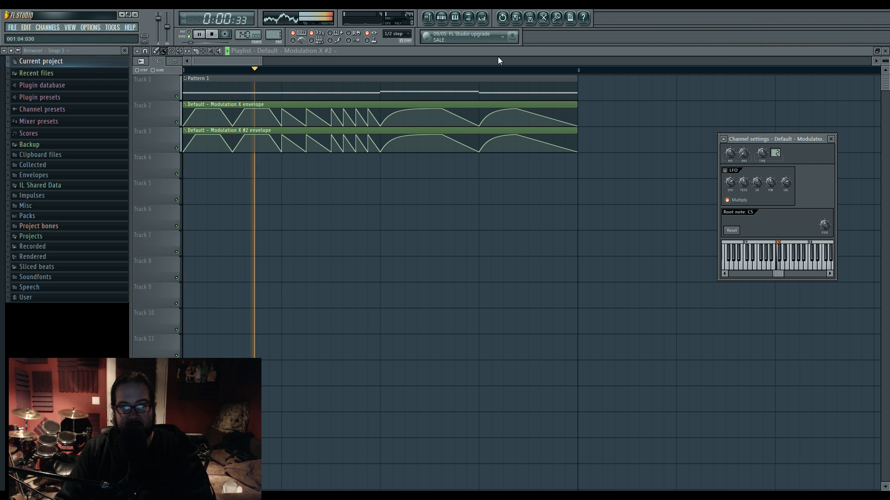
pyautogui.click(481, 19)
pyautogui.click(441, 18)
pyautogui.click(391, 189)
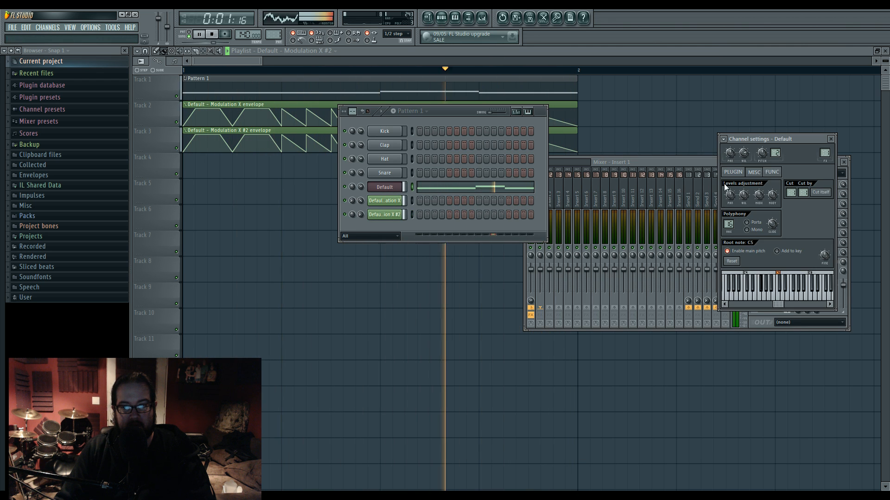
pyautogui.click(735, 171)
pyautogui.press('space')
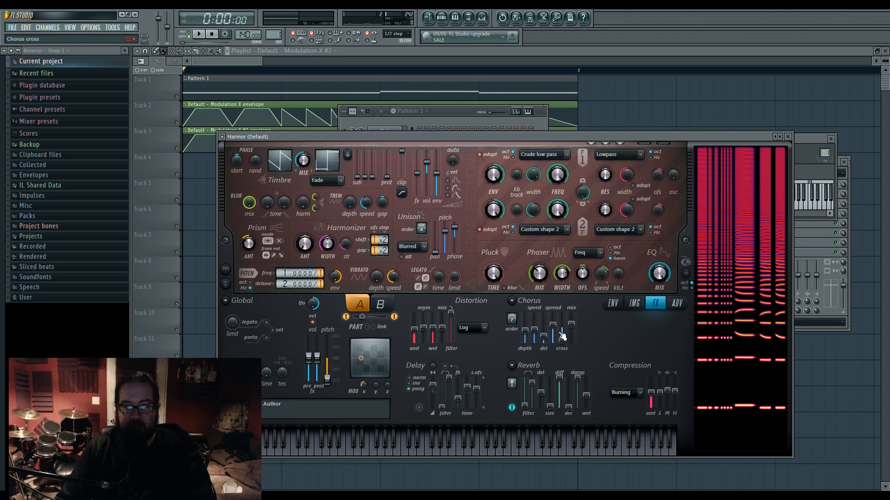
# - Move Chorus below Distortion in Harmor's global FX order and start playback to hear the new order
pyautogui.click(677, 304)
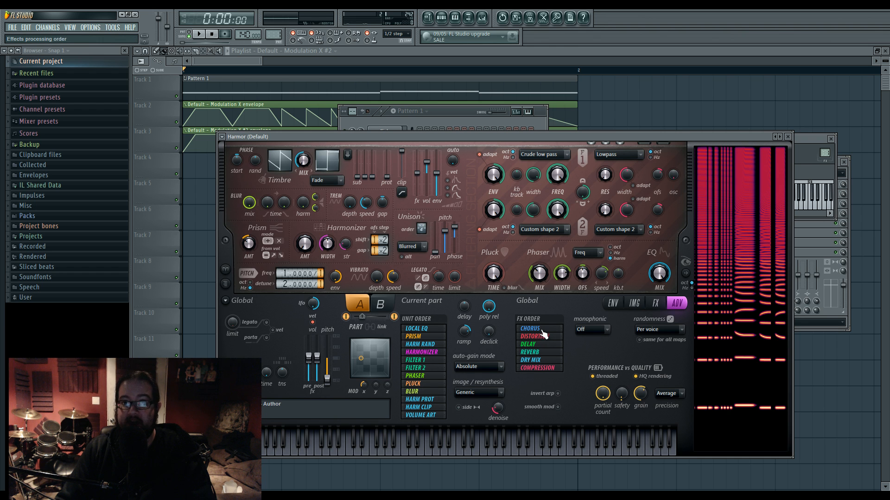
pyautogui.moveTo(541, 330); pyautogui.dragTo(547, 338)
pyautogui.press('space')
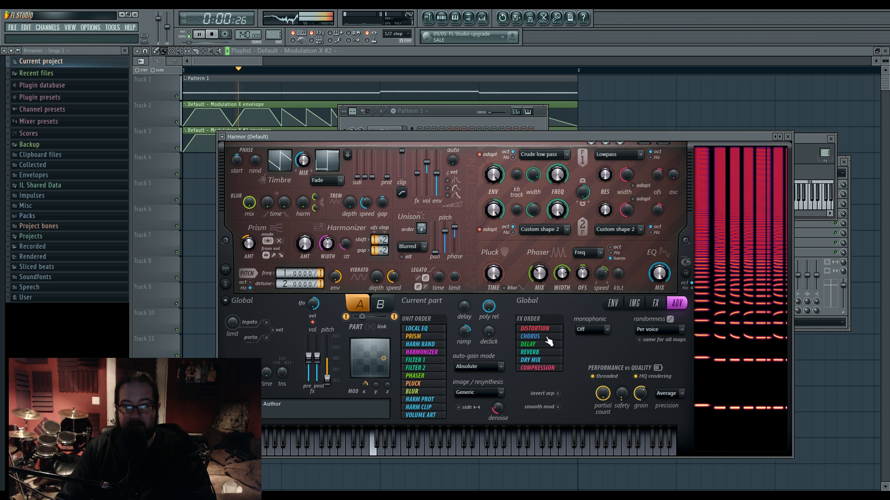
# - Return to Harmor's effects page and play the pattern again, stopping playback at the end
pyautogui.click(655, 303)
pyautogui.press('space')
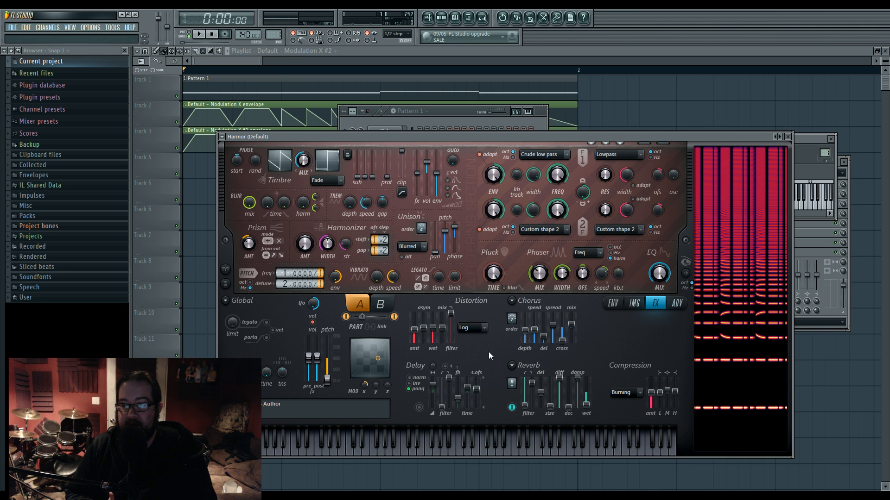
pyautogui.press('space')
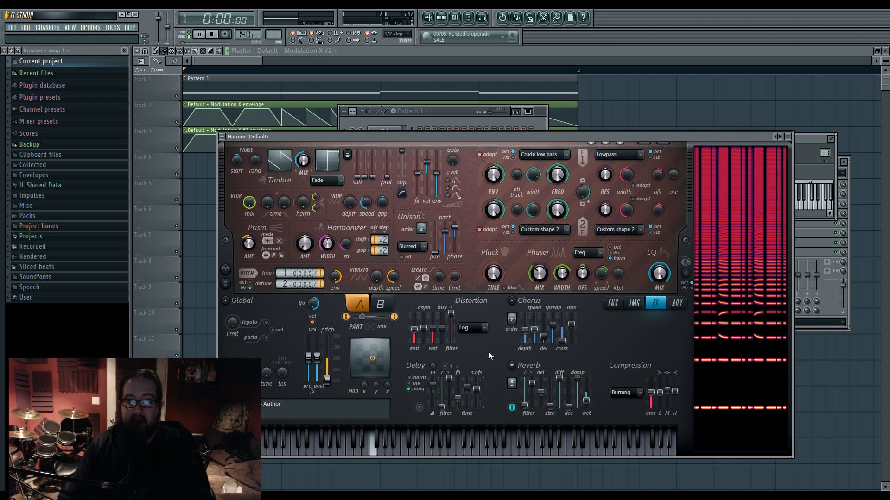
pyautogui.press('space')
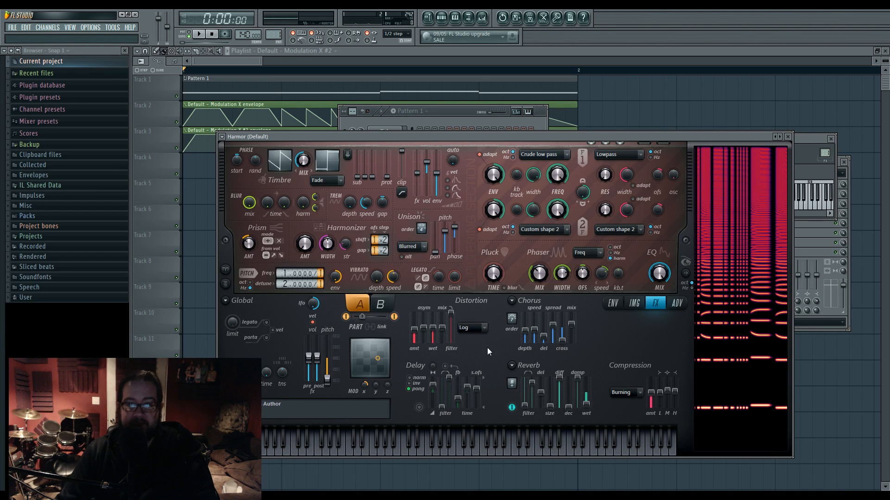
# - Bring the mixer to the front, and return to the Harmor window, moving it slightly lower to uncover the playlist clips
pyautogui.click(808, 224)
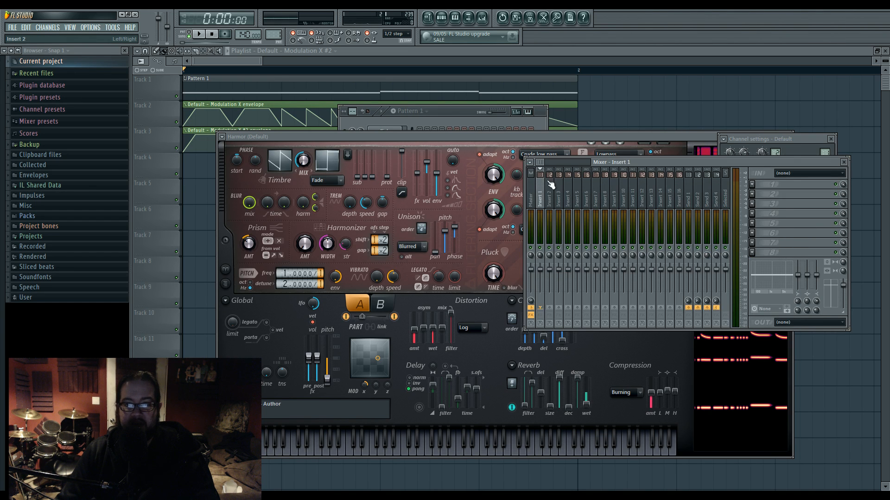
pyautogui.doubleClick(492, 138)
pyautogui.moveTo(492, 138)
pyautogui.mouseDown()
pyautogui.moveTo(526, 137)
pyautogui.moveTo(508, 138)
pyautogui.mouseUp()
pyautogui.doubleClick(278, 136)
pyautogui.moveTo(327, 134); pyautogui.dragTo(301, 155)
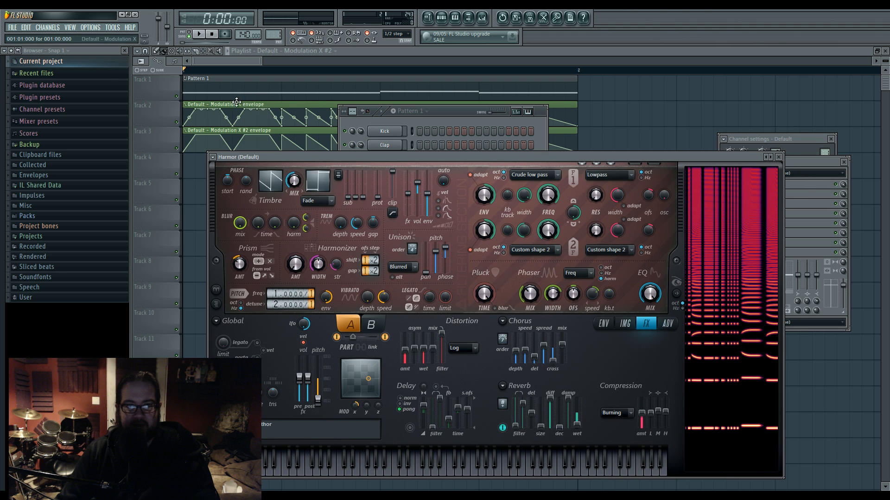
# - Bring the playlist forward, show the step sequencer and play Pattern 1 briefly
pyautogui.click(272, 103)
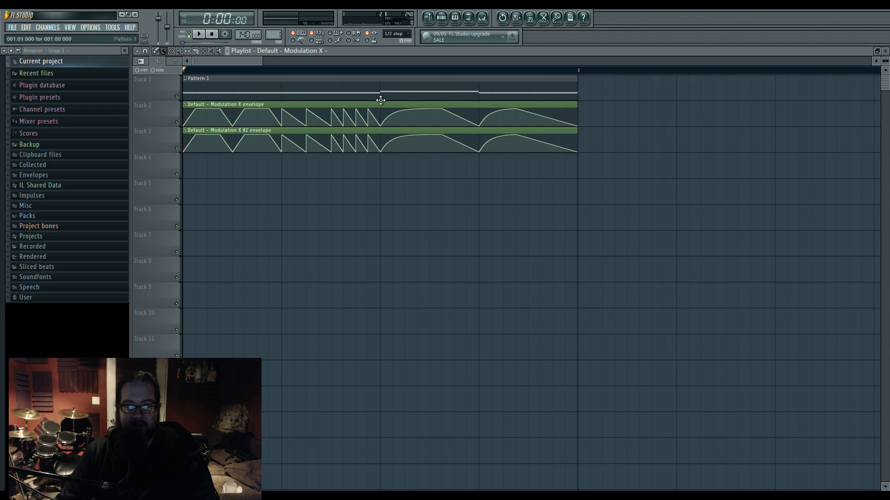
pyautogui.click(442, 17)
pyautogui.press('space')
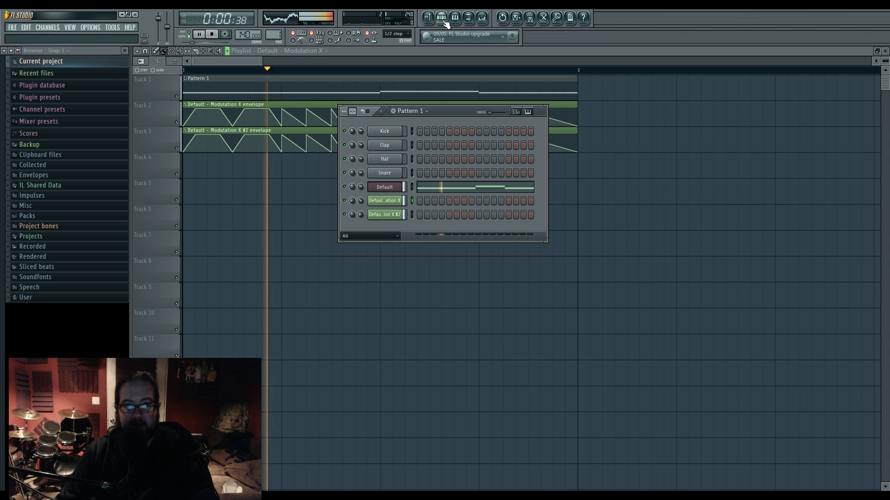
pyautogui.press('space')
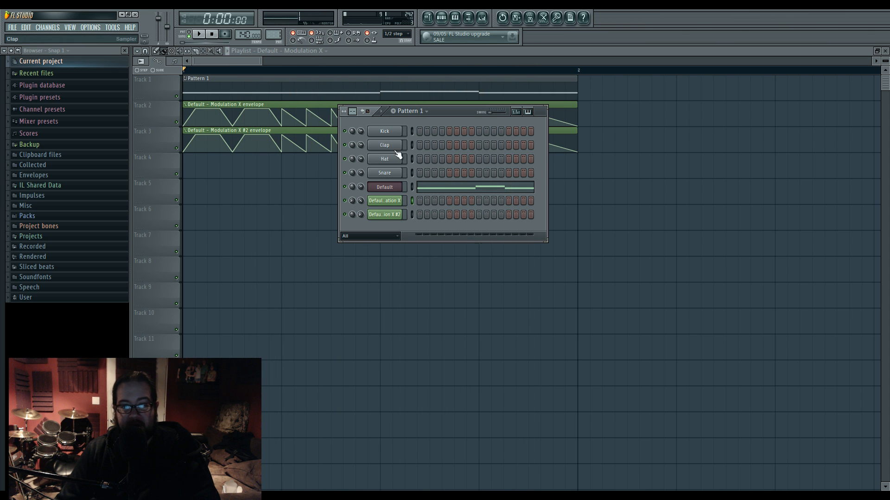
# - Open the Default channel's Harmor plugin, inspect the Modulation X #2 clip in the playlist, and return to Harmor
pyautogui.click(386, 186)
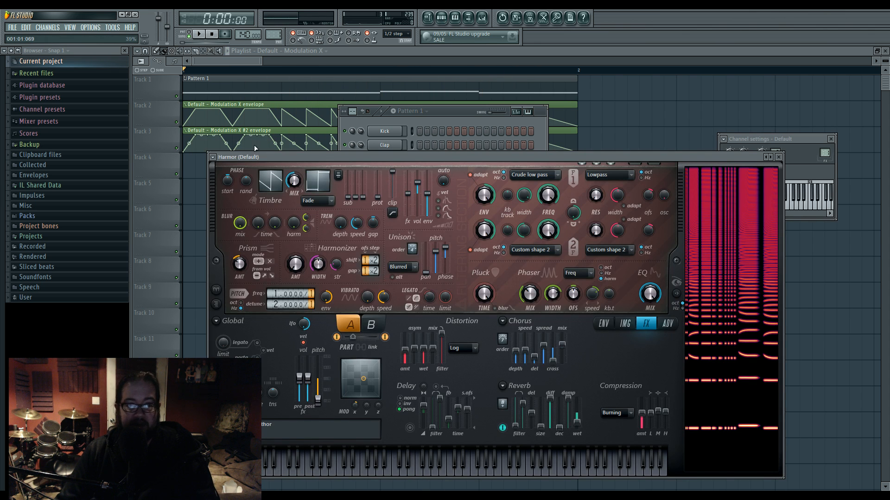
pyautogui.click(252, 132)
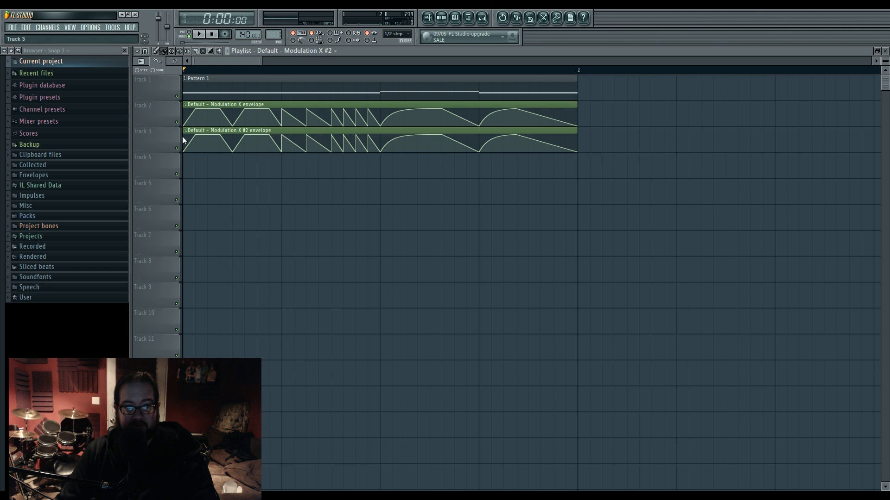
pyautogui.click(185, 131)
pyautogui.press('Escape')
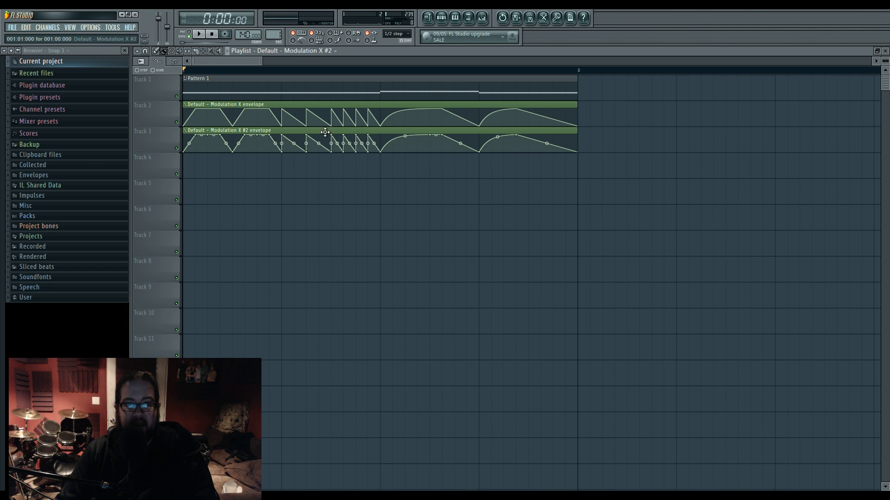
pyautogui.click(441, 18)
pyautogui.click(385, 185)
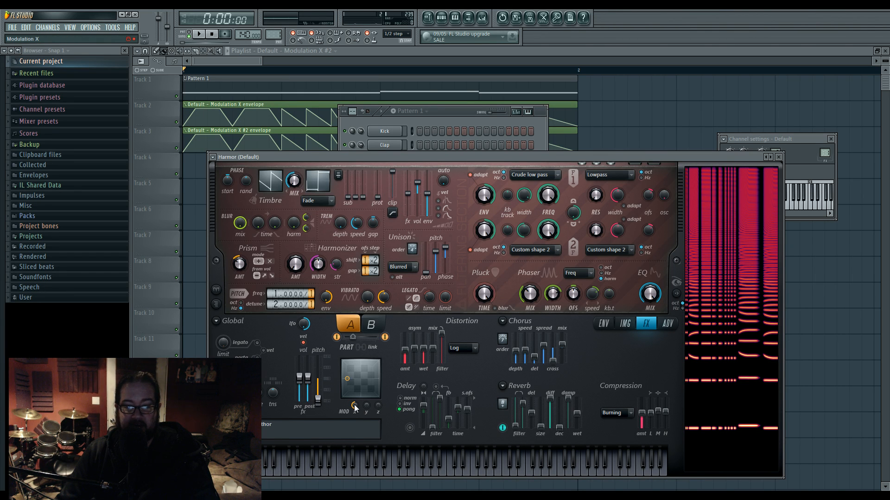
# - Review the link assignments in the remote control settings of Harmor's Modulation X knob, and close them unchanged
pyautogui.rightClick(355, 407)
pyautogui.click(378, 443)
pyautogui.click(445, 182)
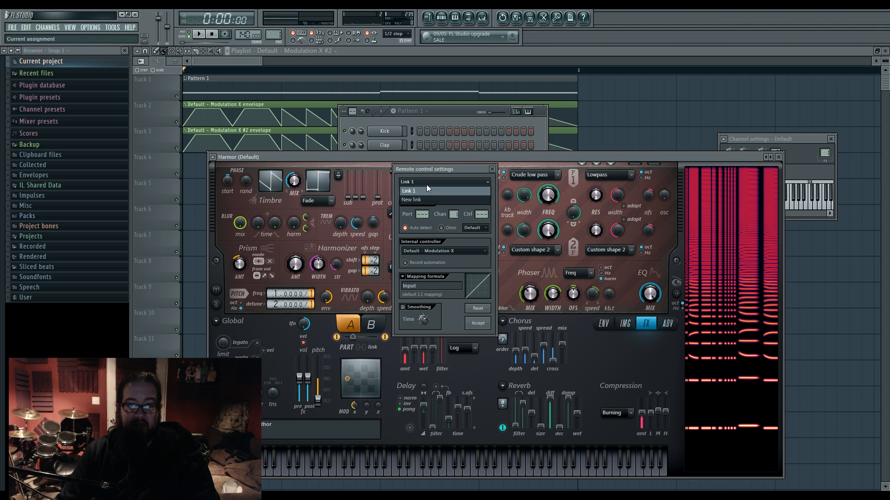
pyautogui.click(439, 182)
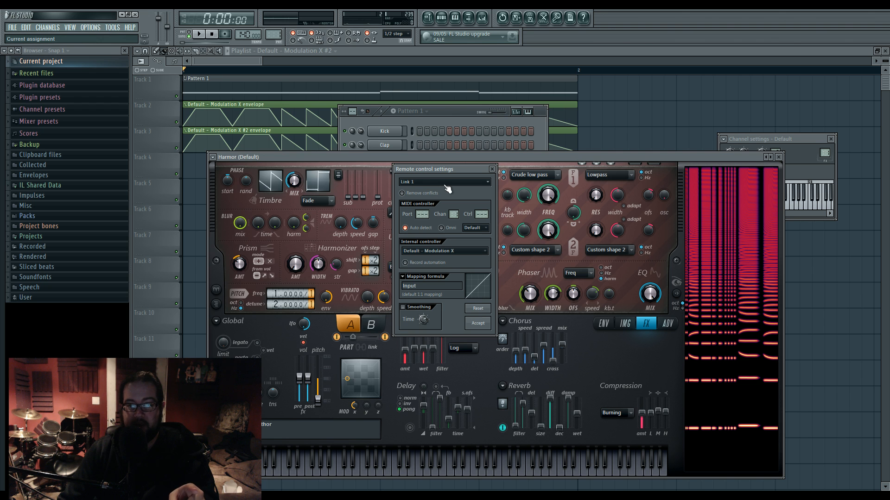
pyautogui.click(445, 185)
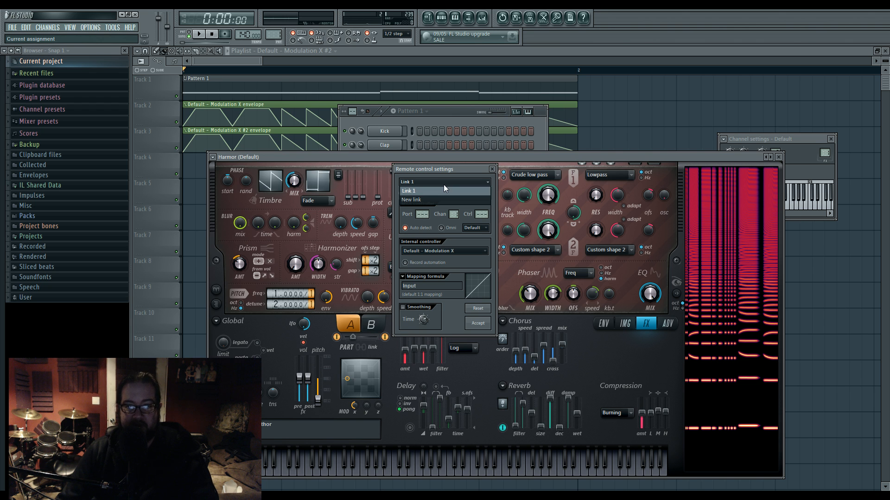
pyautogui.click(437, 190)
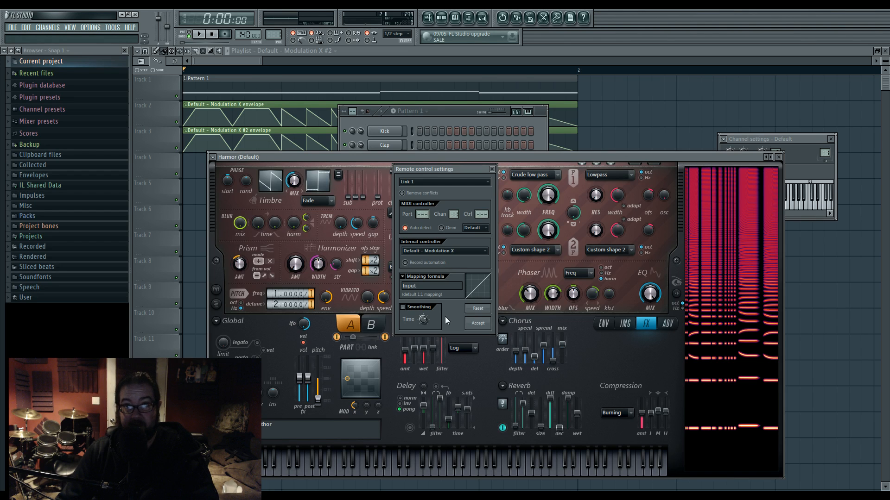
pyautogui.click(491, 168)
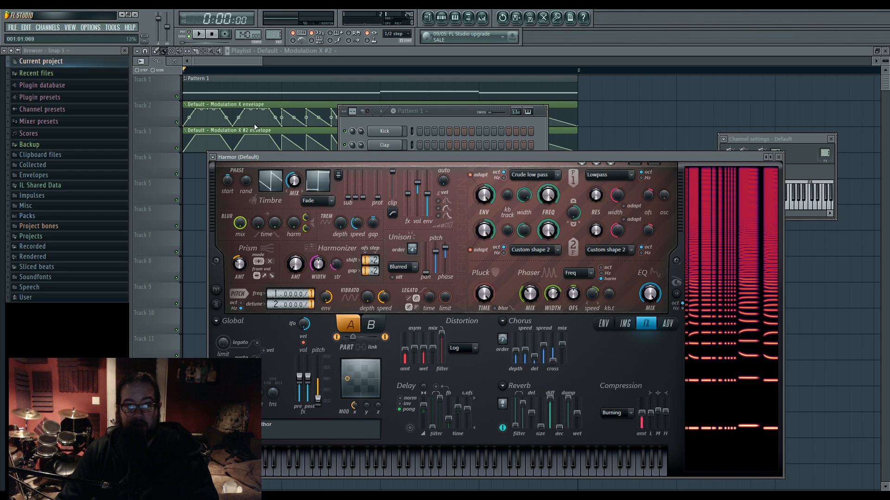
# - Show the Modulation X #2 clip in the playlist and return to the Default channel's Harmor plugin
pyautogui.moveTo(246, 131)
pyautogui.mouseDown()
pyautogui.moveTo(339, 161)
pyautogui.moveTo(232, 132)
pyautogui.mouseUp()
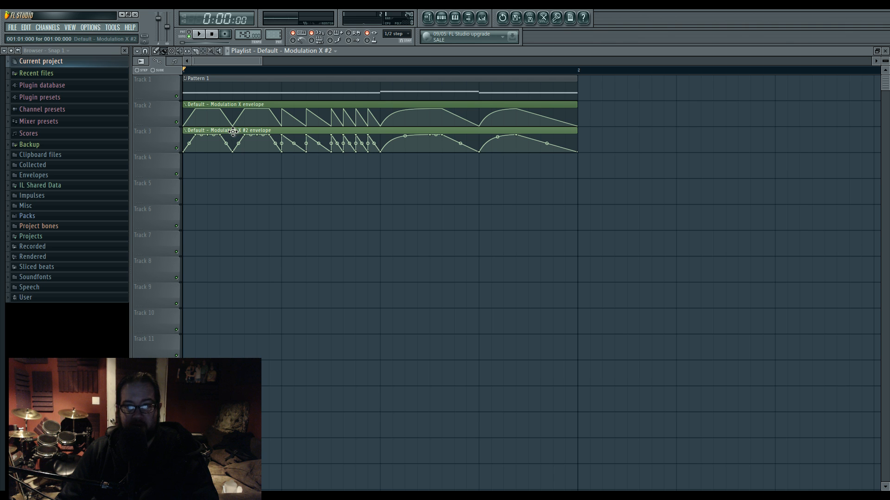
pyautogui.click(441, 18)
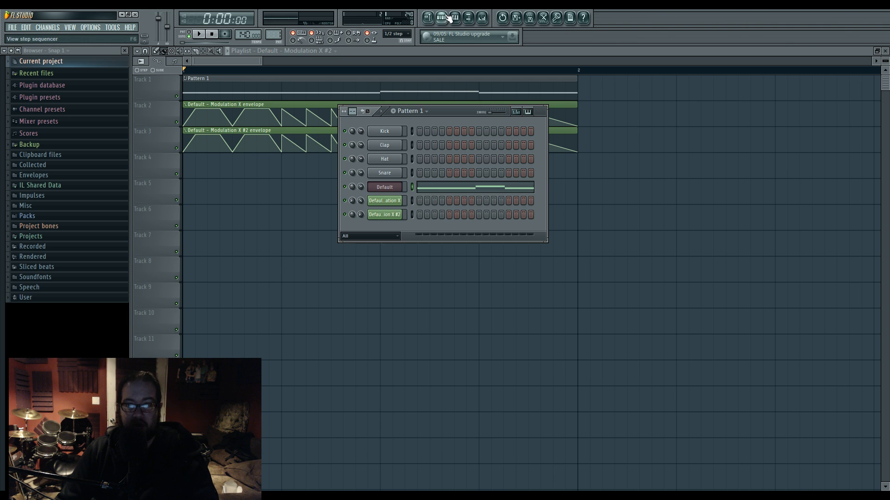
pyautogui.click(385, 188)
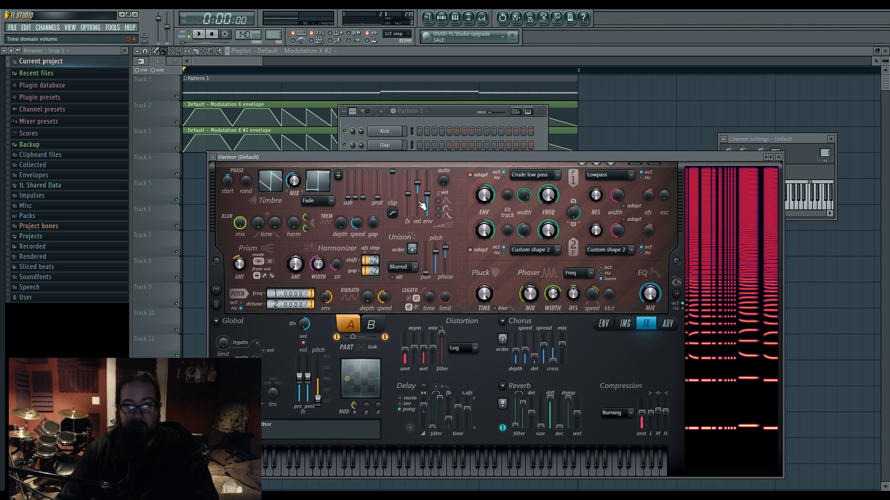
# - View the automation options of a reverb control and dismiss them, then revisit the playlist and reopen Harmor from the Default channel
pyautogui.rightClick(578, 412)
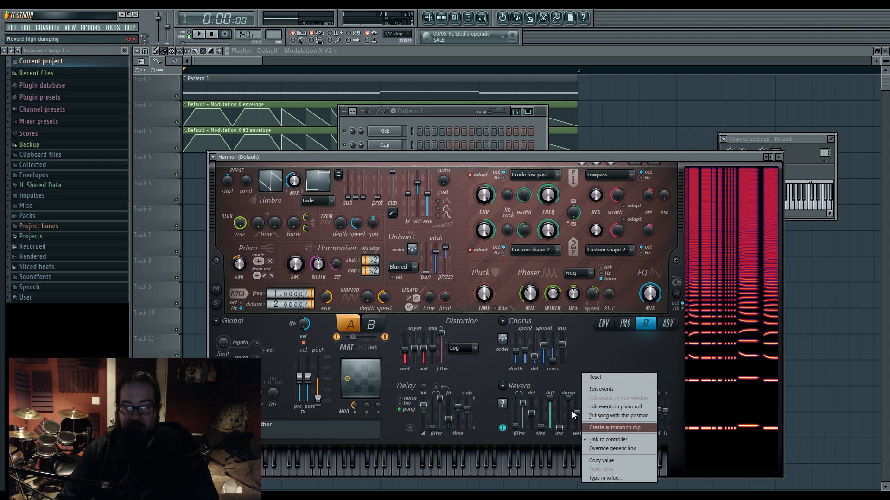
pyautogui.click(578, 356)
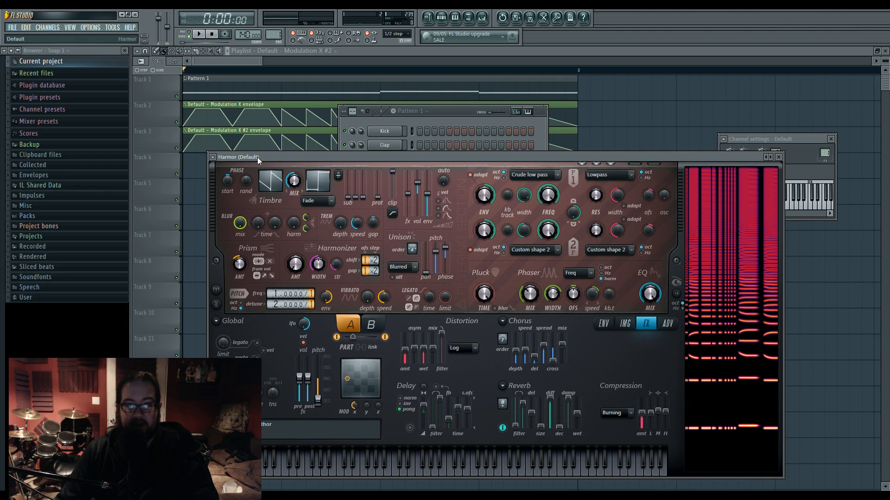
pyautogui.moveTo(259, 136)
pyautogui.mouseDown()
pyautogui.moveTo(260, 162)
pyautogui.moveTo(309, 188)
pyautogui.moveTo(309, 161)
pyautogui.moveTo(260, 136)
pyautogui.mouseUp()
pyautogui.click(441, 18)
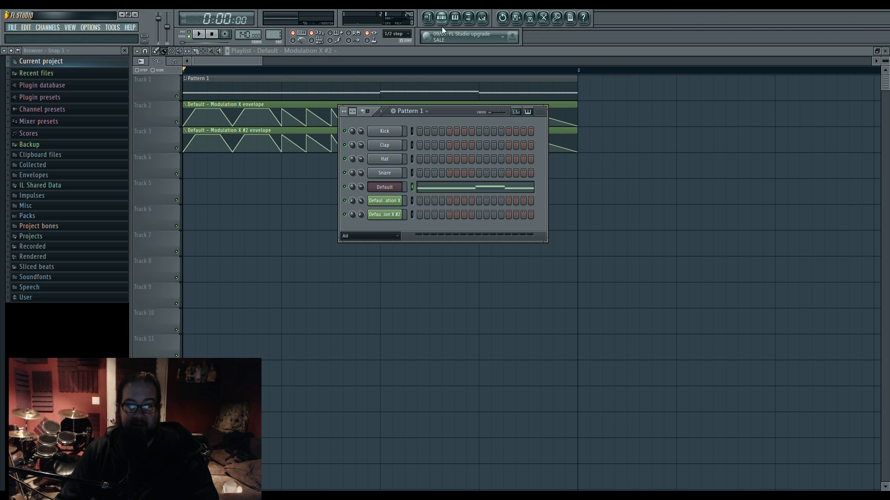
pyautogui.click(385, 186)
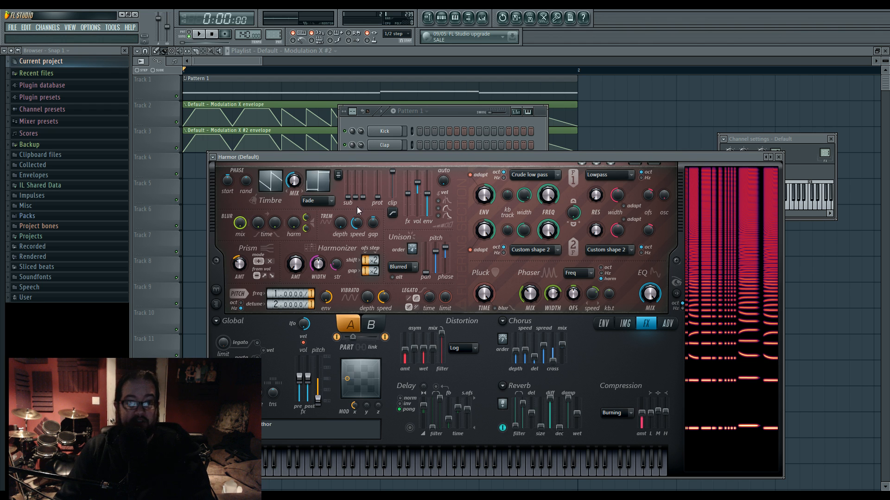
# - Open the channel settings of the Modulation X #2 automation clip
pyautogui.doubleClick(235, 130)
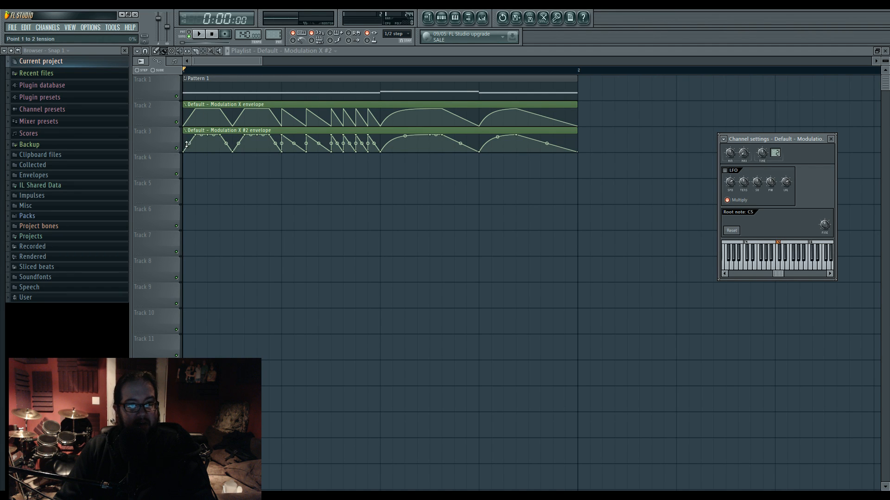
pyautogui.click(282, 129)
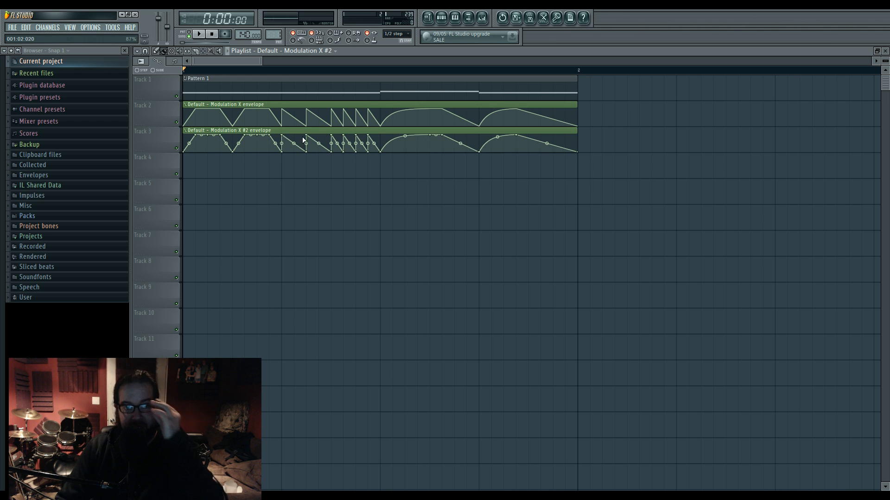
pyautogui.click(304, 130)
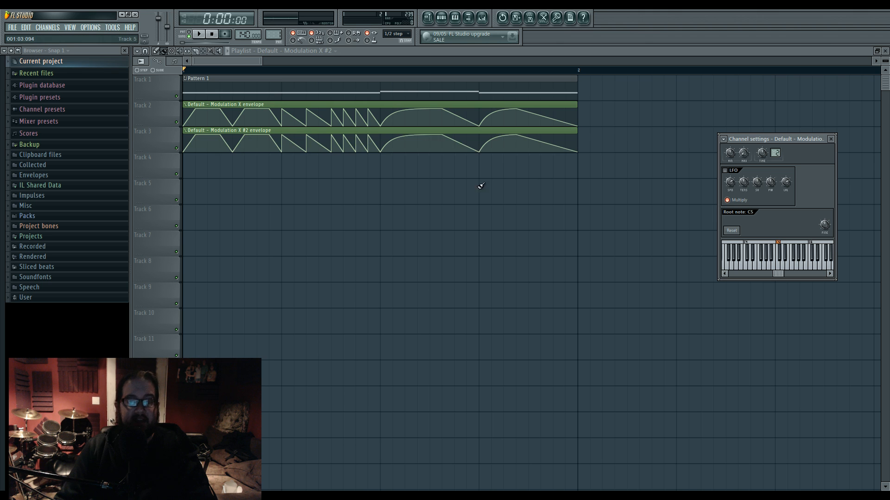
# - Try lowering the Modulation X #2 clip's output max level to 0%, and point out its output min level
pyautogui.click(743, 154)
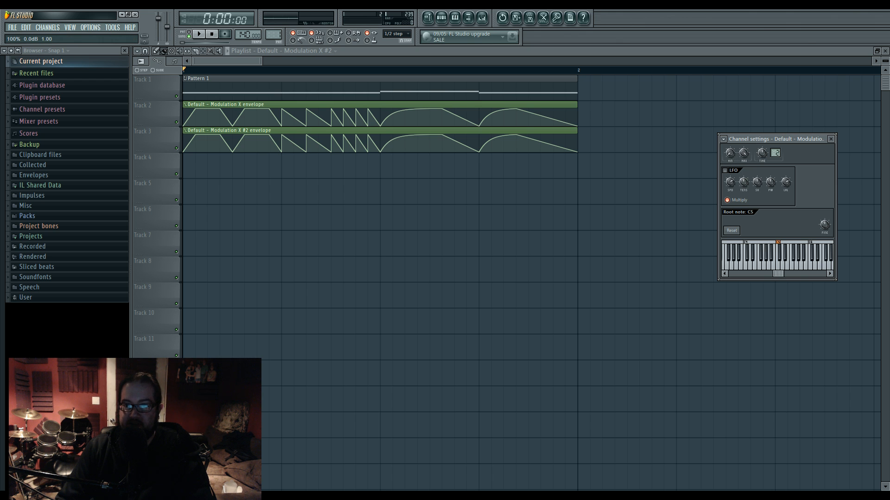
pyautogui.moveTo(743, 153); pyautogui.dragTo(743, 204)
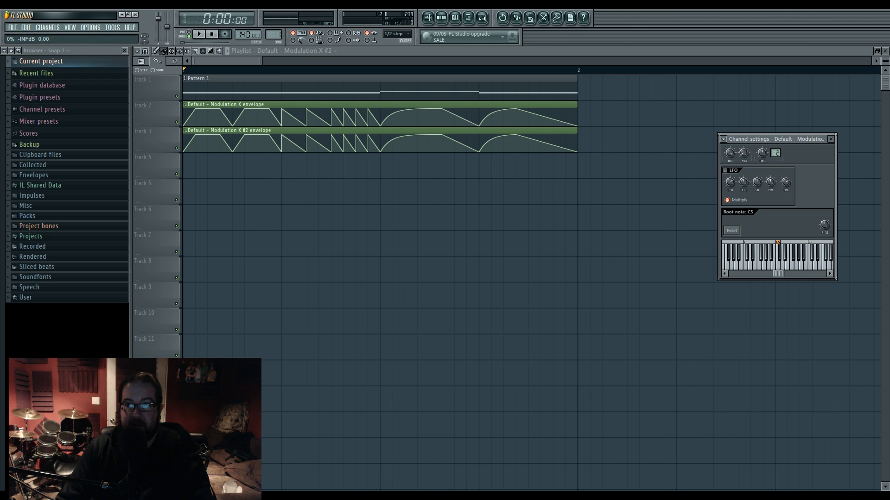
pyautogui.moveTo(741, 157); pyautogui.dragTo(731, 204)
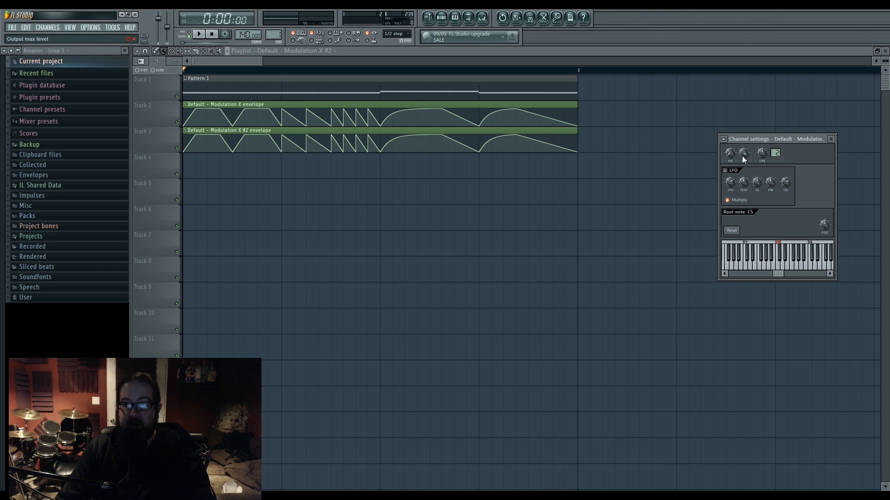
pyautogui.moveTo(746, 160); pyautogui.dragTo(740, 186)
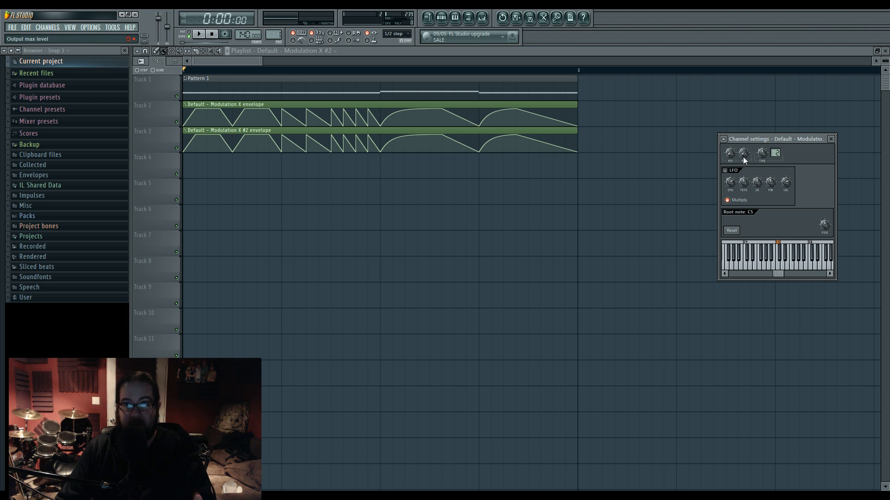
pyautogui.moveTo(732, 157); pyautogui.dragTo(732, 158)
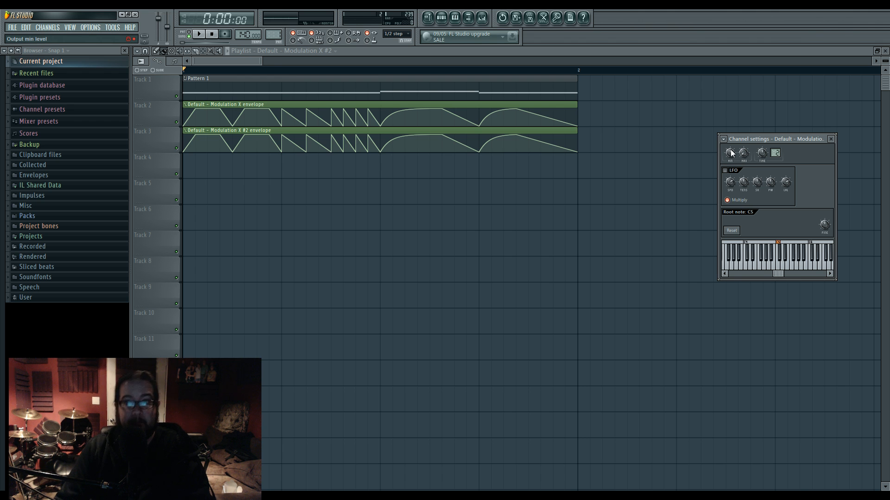
# - Move the clip's channel settings window beneath the automation clips, play the pattern briefly and show the mixer
pyautogui.moveTo(752, 142); pyautogui.dragTo(434, 192)
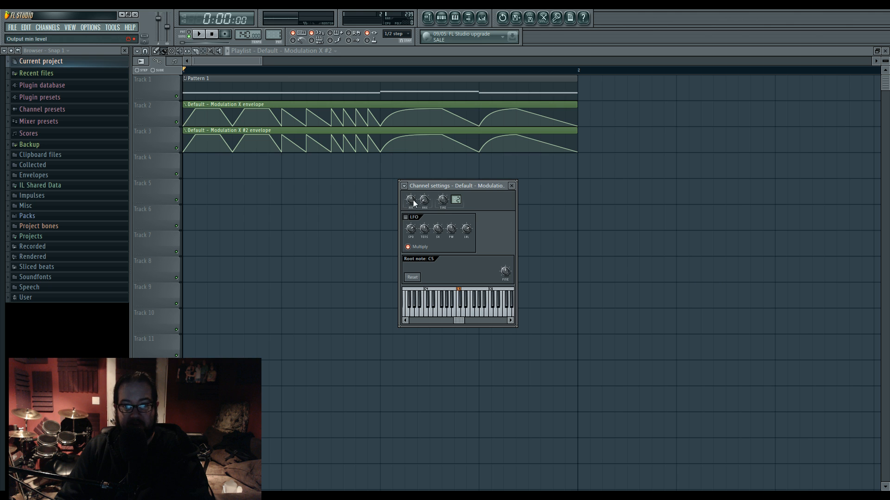
pyautogui.press('space')
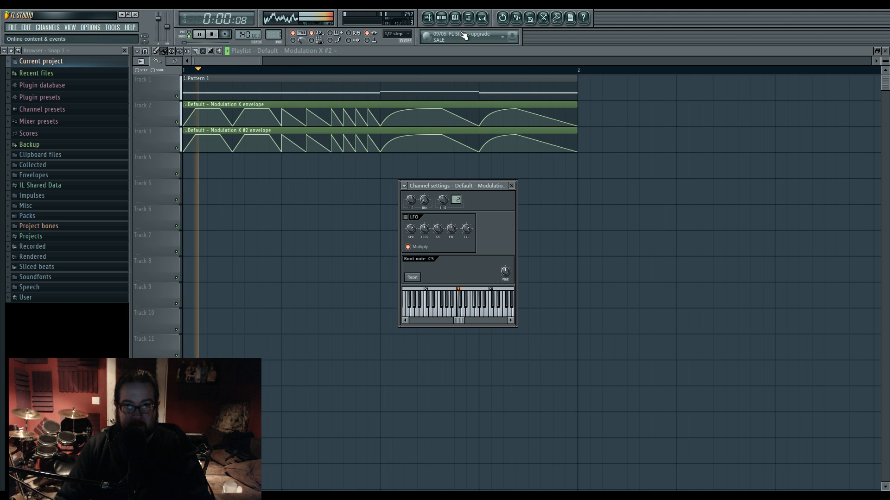
pyautogui.press('F9')
pyautogui.press('space')
# - Reopen Harmor from the Default channel's settings, move its window higher and bring the mixer to the front
pyautogui.press('F6')
pyautogui.click(385, 187)
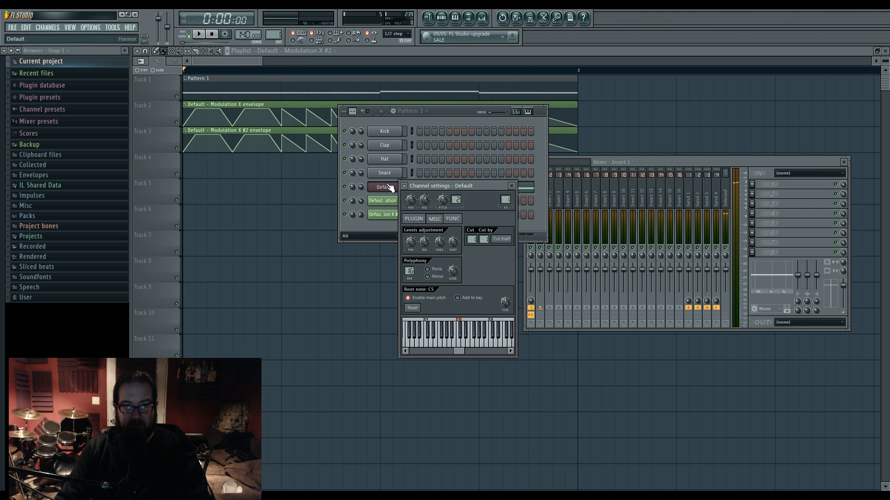
pyautogui.moveTo(476, 184); pyautogui.dragTo(655, 177)
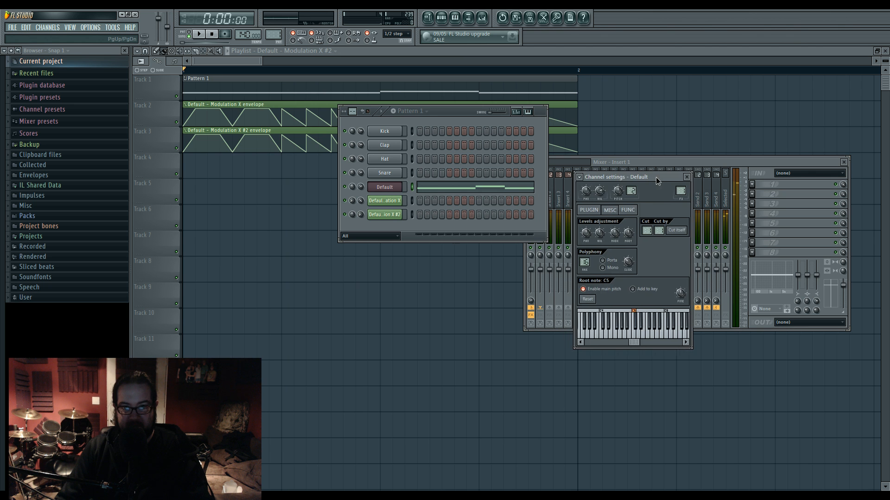
pyautogui.click(589, 210)
pyautogui.moveTo(548, 159); pyautogui.dragTo(543, 127)
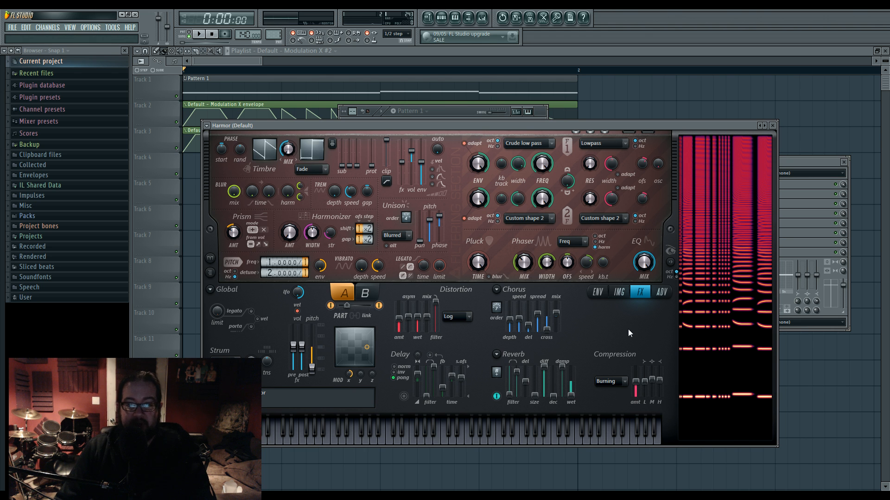
pyautogui.click(819, 161)
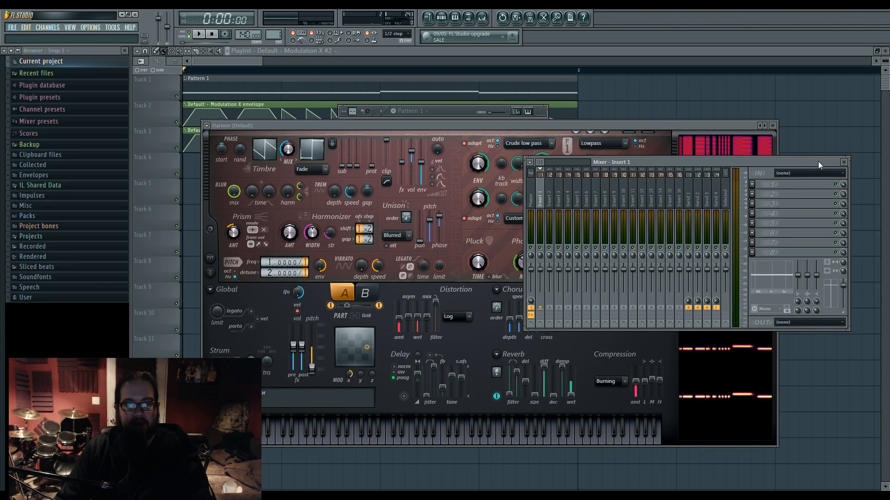